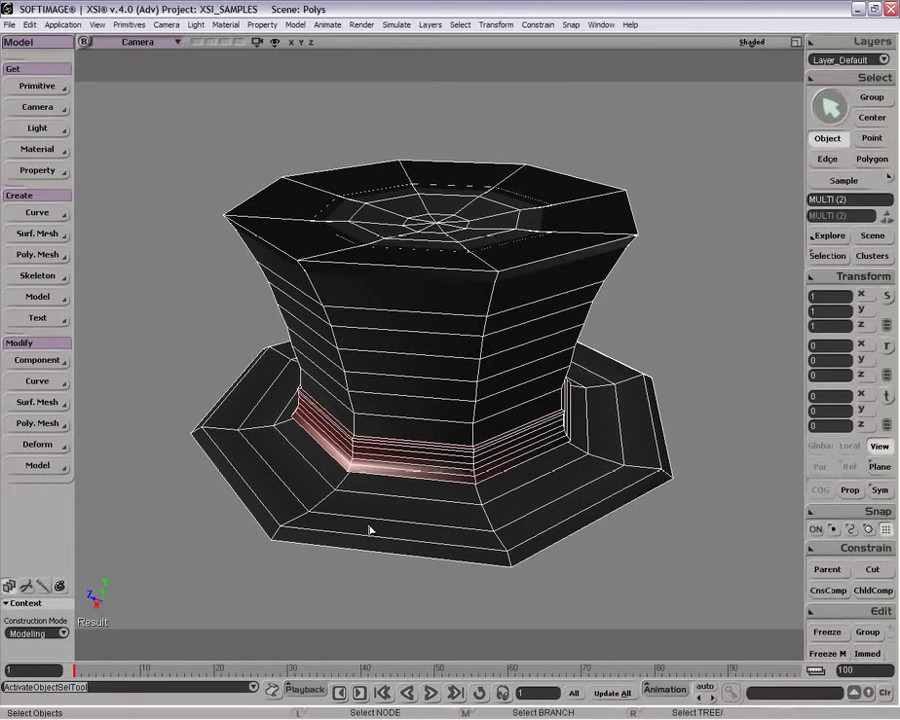
Select the points along the front of the hat's brim
key("t")
left_click_drag(218, 496, 586, 602)
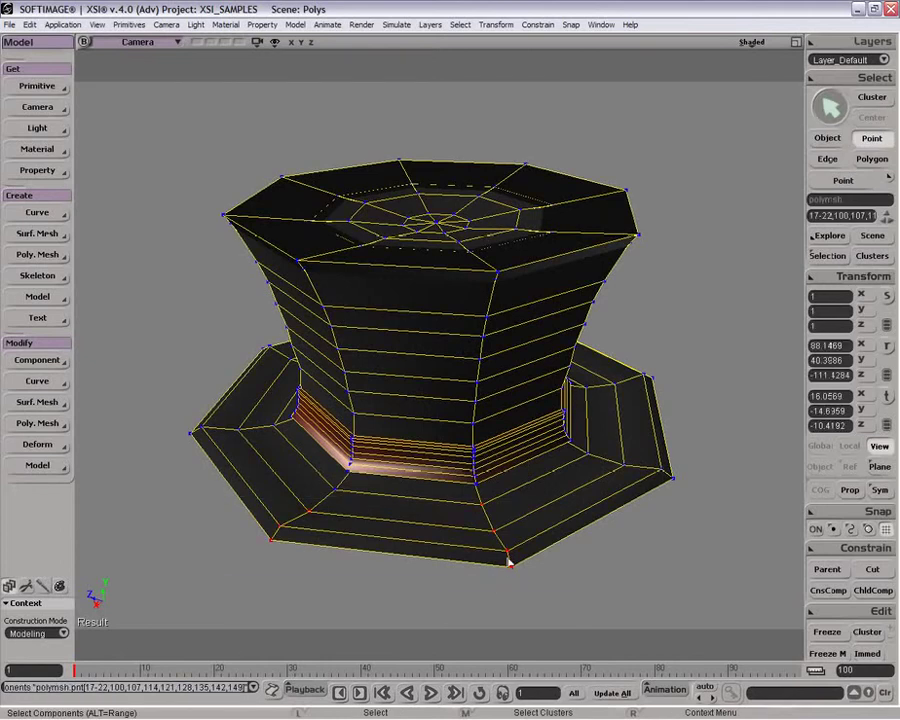
key("t")
Select the front edges across the hat's band and the inner part of its brim
key("e")
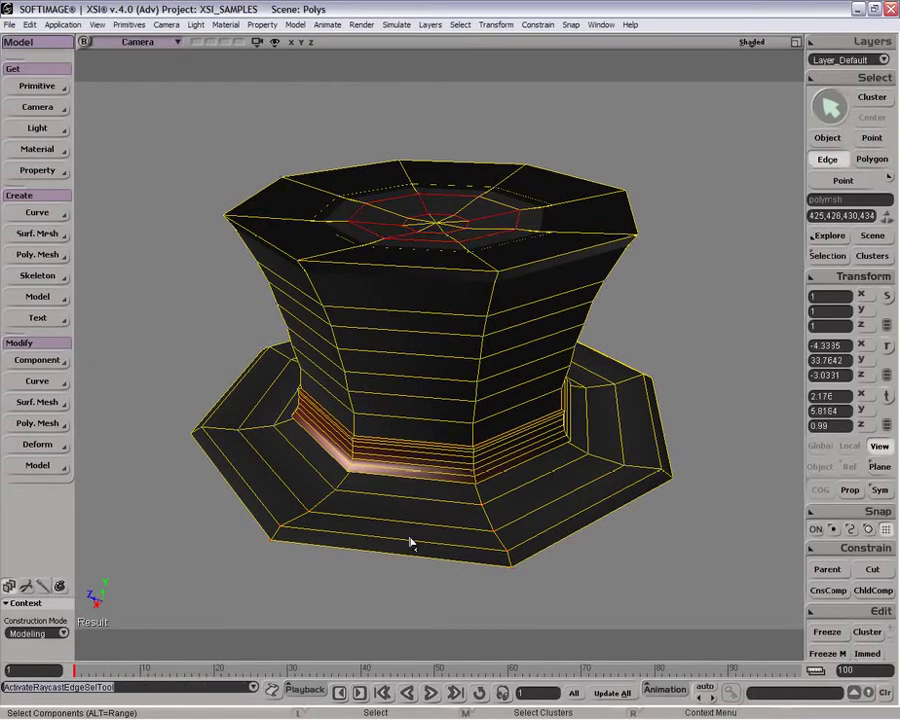
left_click(410, 541)
left_click_drag(450, 431, 453, 540)
key("i")
Select the polygons up the front of the hat, and return to object selection
key("u")
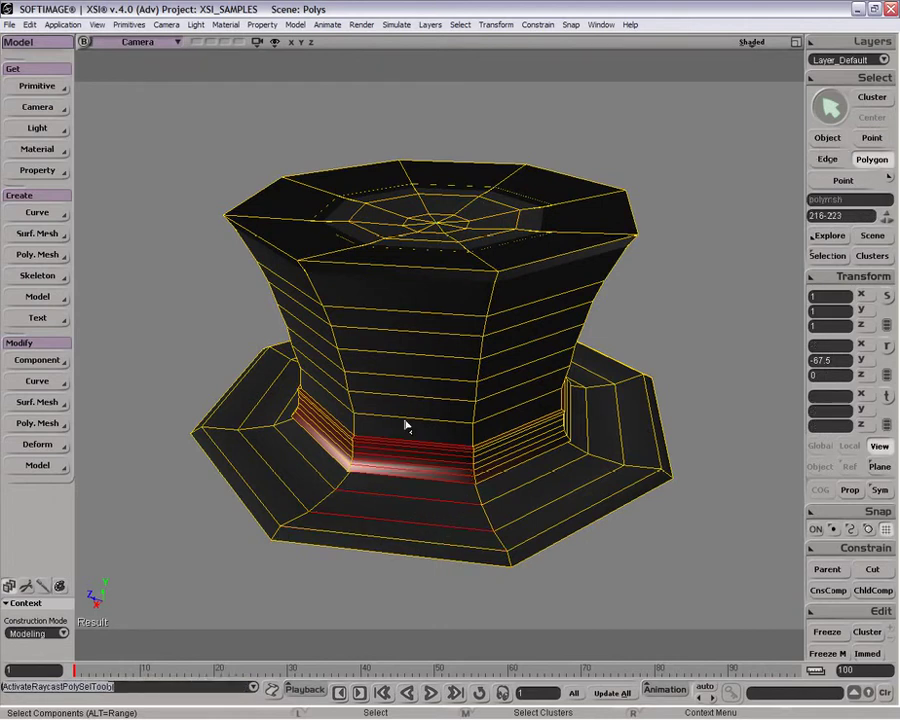
mouse_move(430, 480)
left_mouse_down()
mouse_move(438, 548)
mouse_move(407, 281)
left_mouse_up()
key("space")
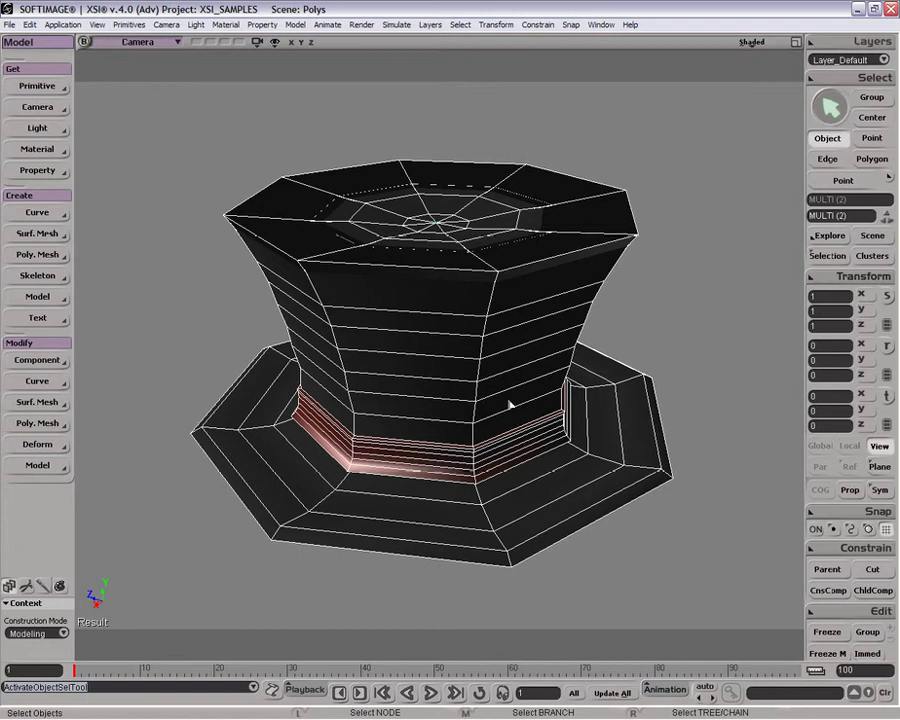
Raise the mesh subdivision level to 2 and select the columns of polygons on the front of the crown
key("plus")
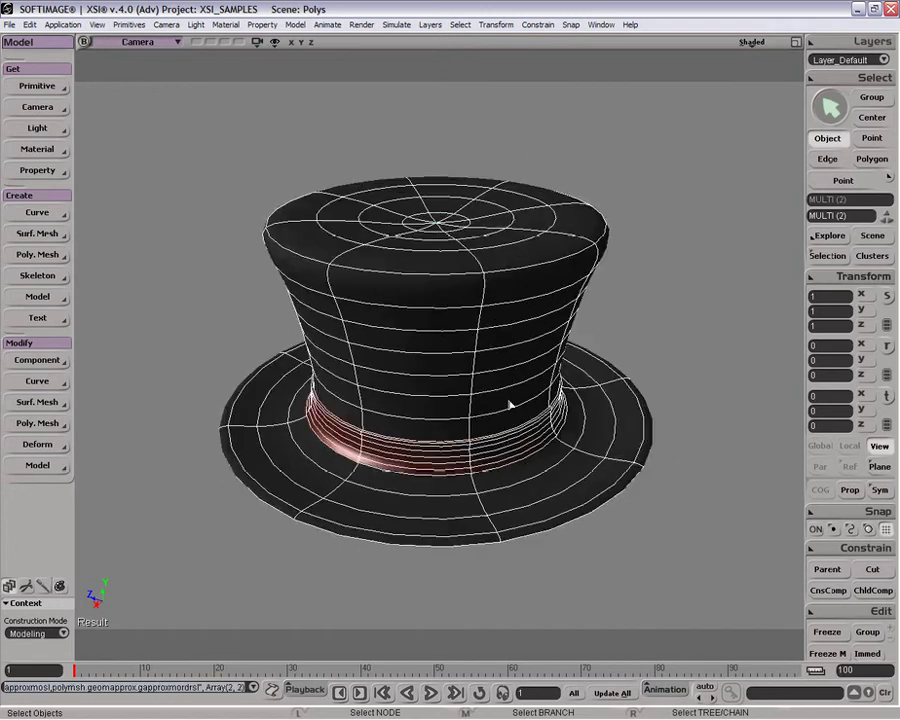
key("u")
left_click_drag(432, 312, 443, 425)
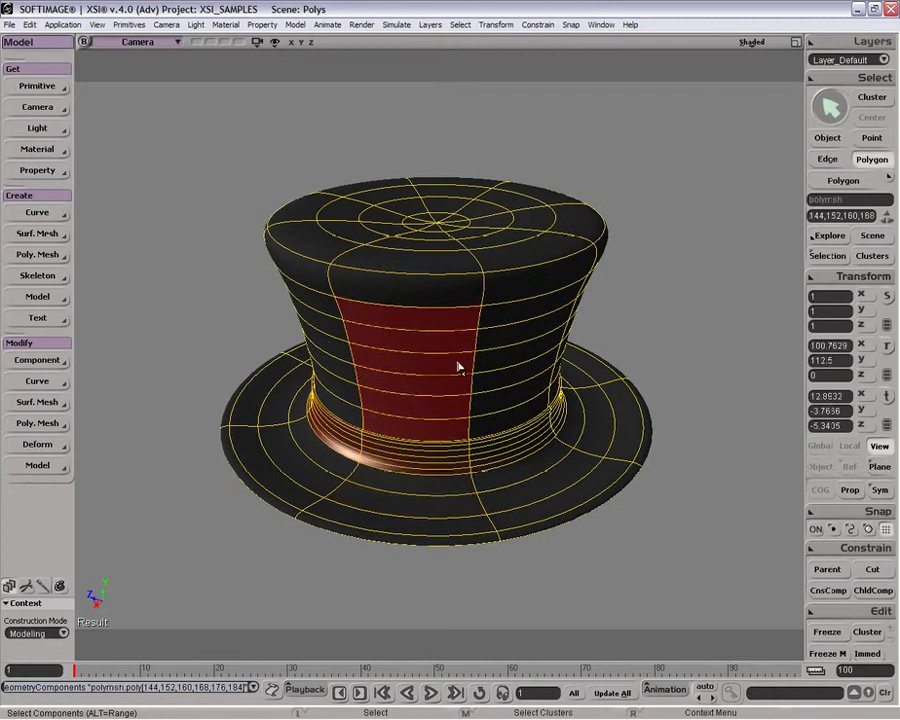
mouse_move(513, 303)
left_mouse_down()
mouse_move(521, 408)
mouse_move(513, 448)
left_mouse_up()
Select edges across the crown, band and brim, and switch to selecting the hat's points
key("i")
mouse_move(286, 340)
left_mouse_down()
mouse_move(569, 341)
mouse_move(450, 470)
left_mouse_up()
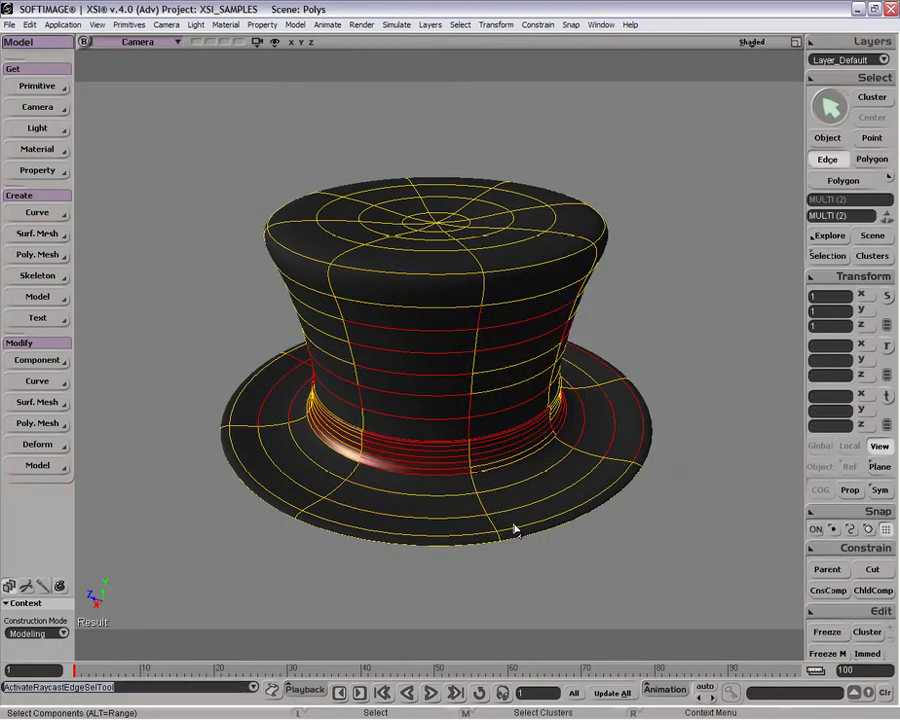
key("t")
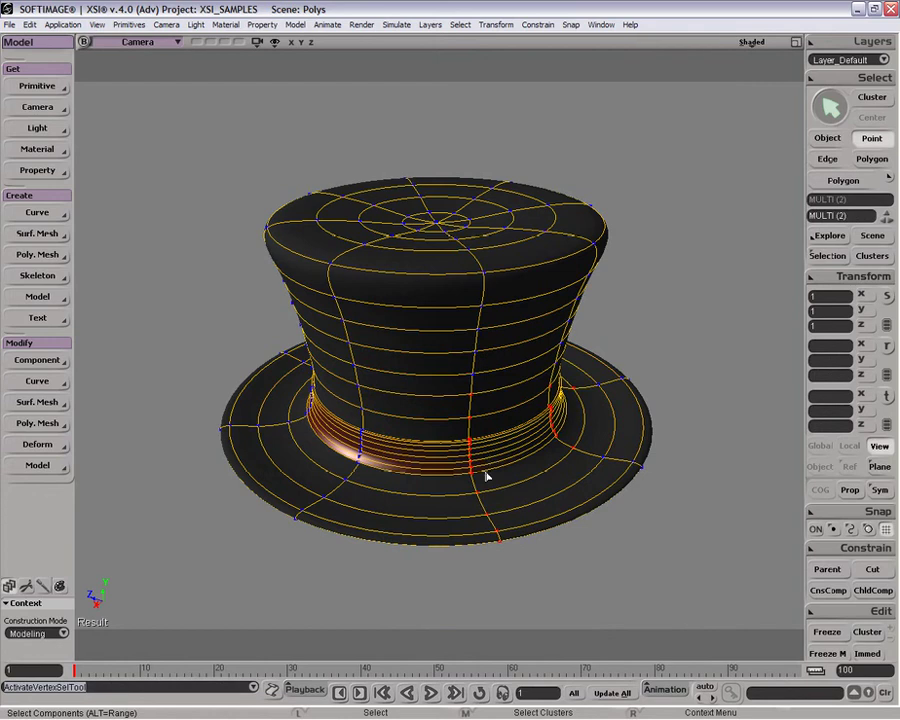
key("o")
mouse_move(486, 474)
left_mouse_down()
mouse_move(508, 516)
mouse_move(491, 497)
left_mouse_up()
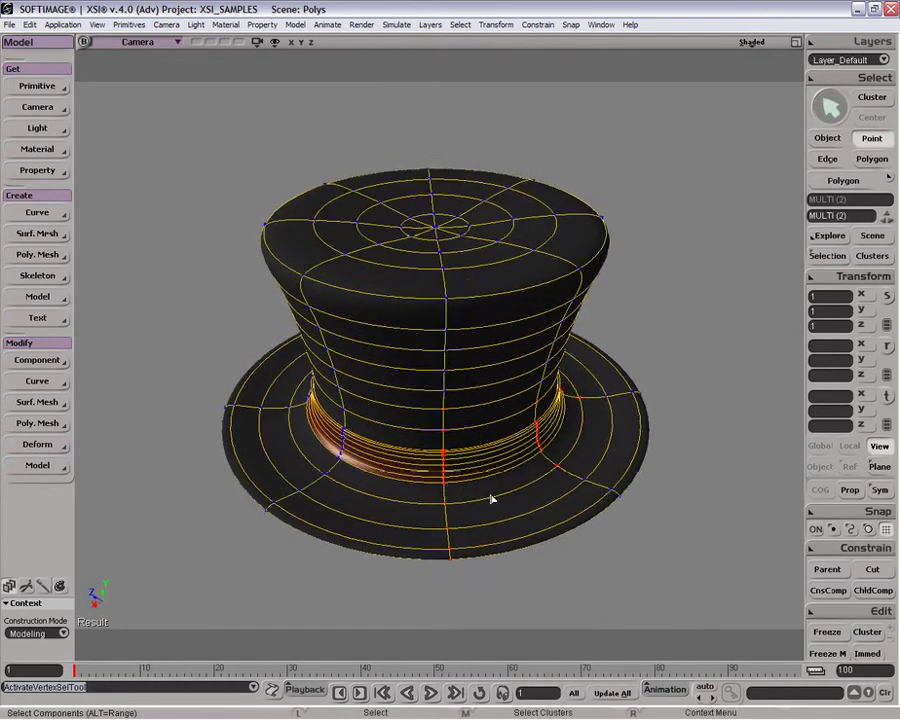
Lower the mesh subdivision to the coarse shape, raise it back to the smoothed hat, and return to object selection
key("KP_Subtract")
key("KP_Subtract")
key("KP_Subtract")
key("KP_Add")
key("KP_Add")
key("KP_Add")
key("space")
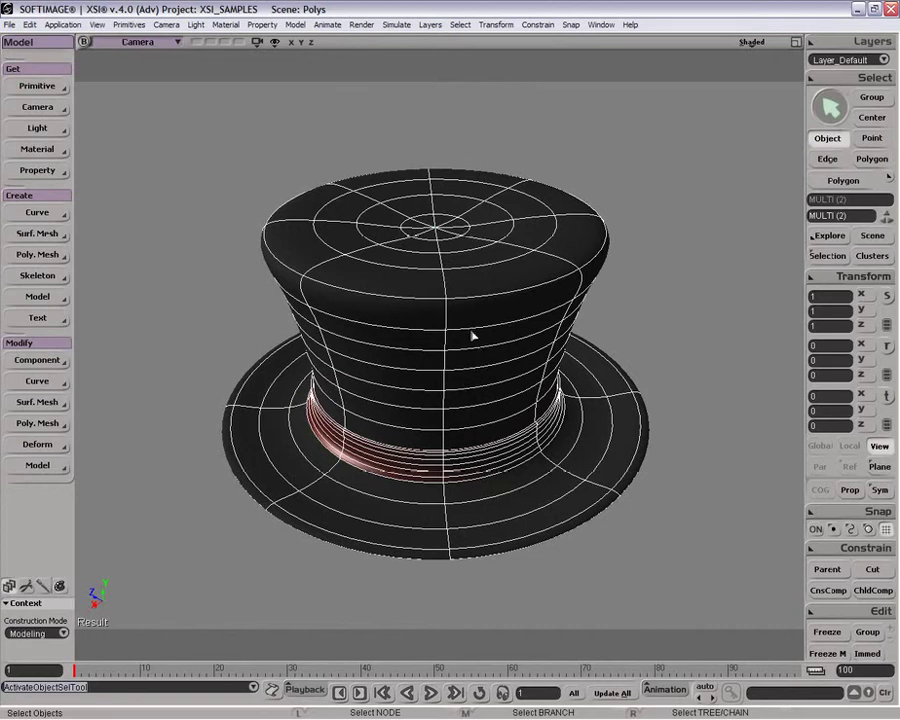
Select the ring of eight polygons around the centre of the hat's top and delete it
middle_click_drag(467, 338, 432, 289)
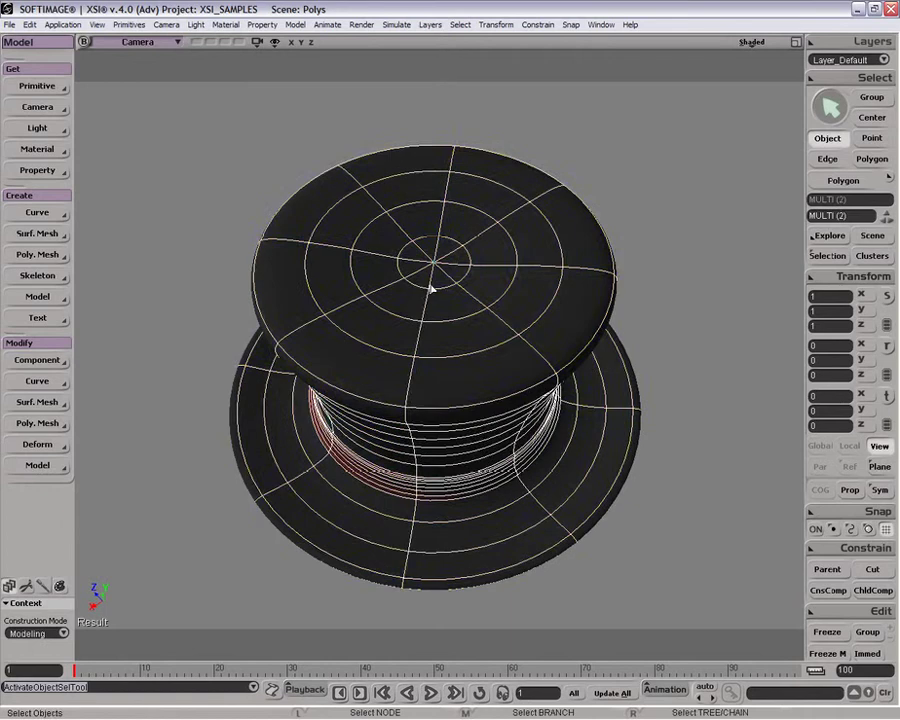
key("u")
mouse_move(455, 248)
left_mouse_down()
mouse_move(474, 243)
mouse_move(494, 253)
mouse_move(385, 226)
mouse_move(390, 293)
left_mouse_up()
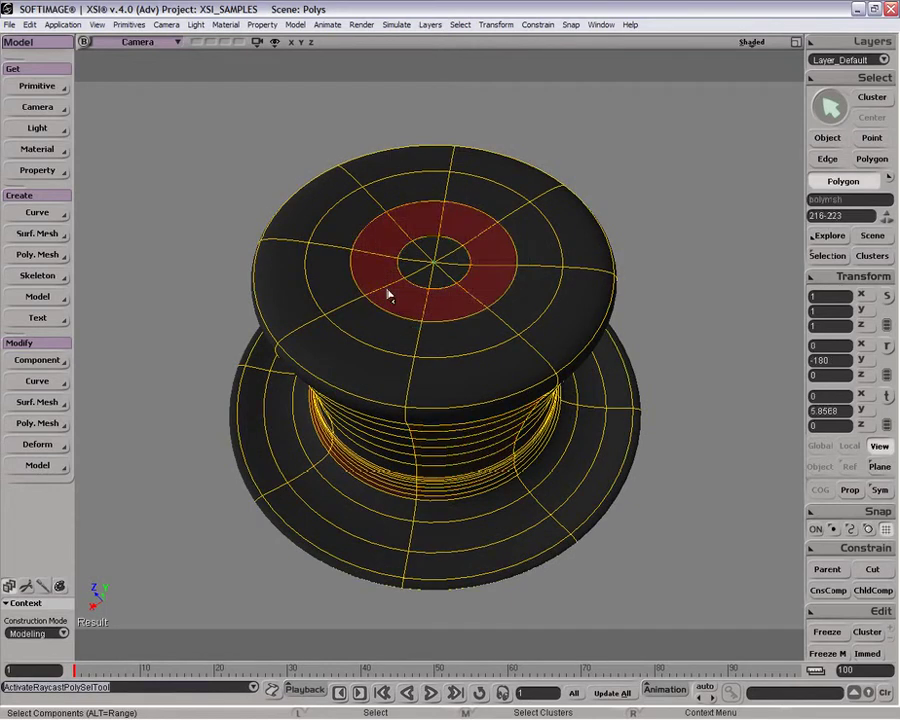
key("Delete")
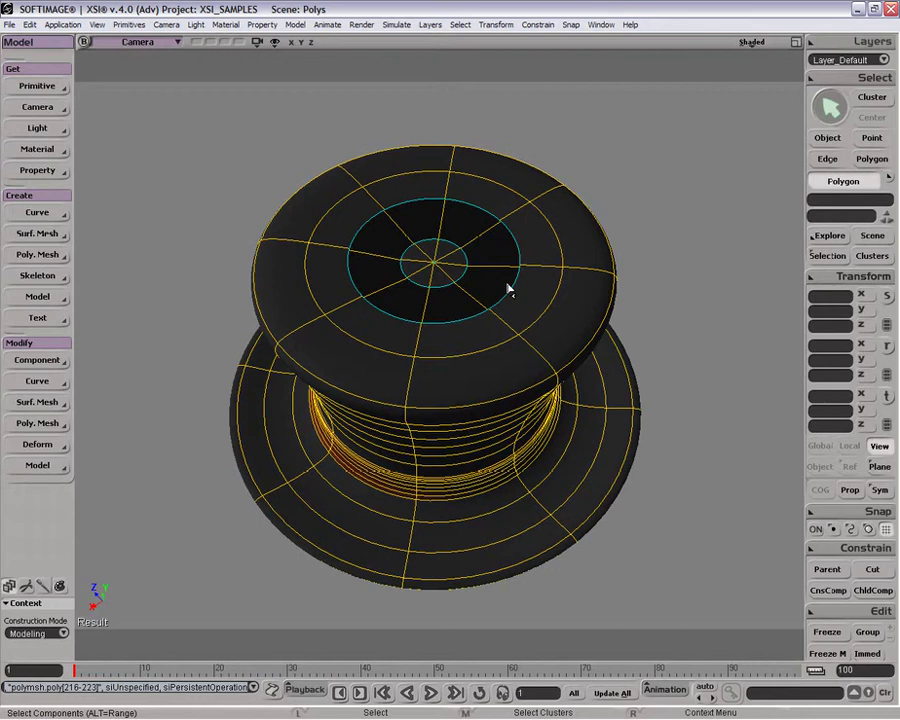
Set the selection filter to Border Edge and select border edges around the opening in the hat's top
left_click(846, 182)
left_click(886, 180)
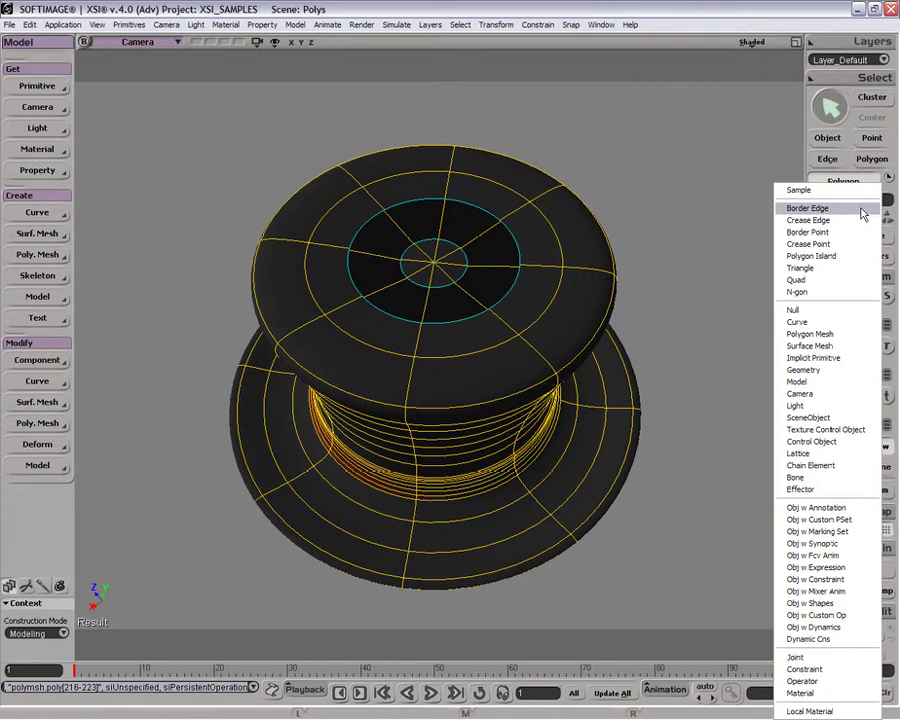
left_click(862, 213)
left_click(446, 256)
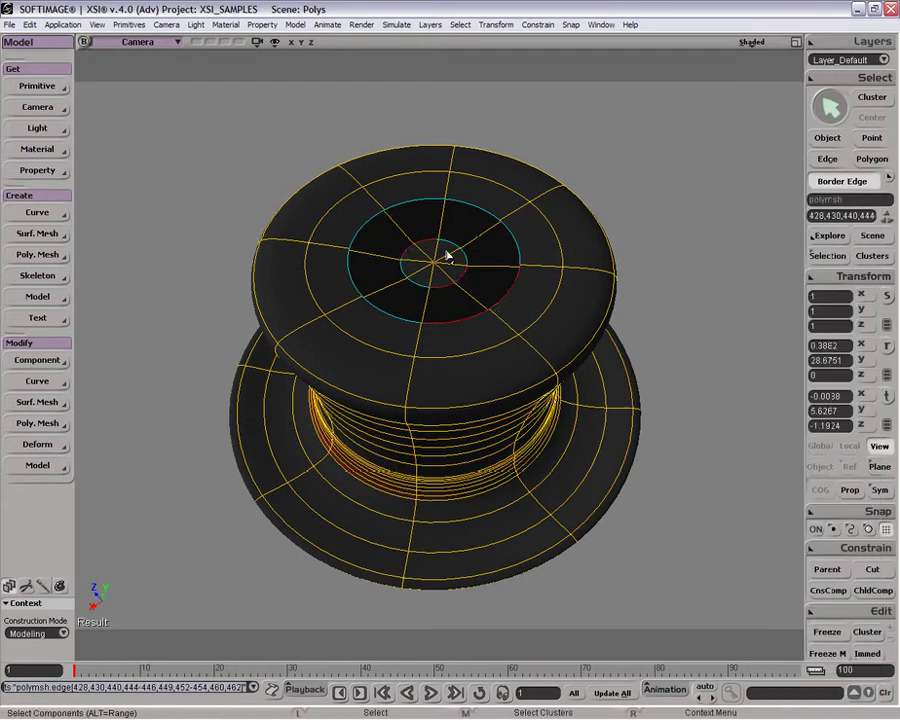
left_click_drag(446, 256, 335, 231)
left_click(514, 240)
mouse_move(440, 264)
left_mouse_down()
mouse_move(532, 255)
mouse_move(560, 290)
left_mouse_up()
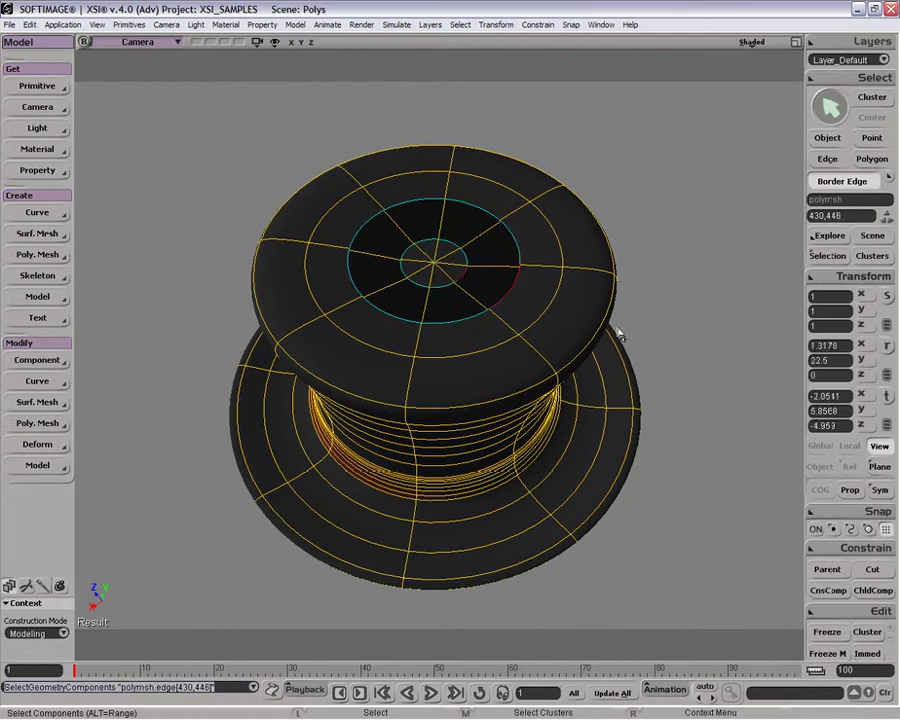
Set the selection filter to Polygon Island and select the detached disc at the centre of the hat's top
left_click(888, 181)
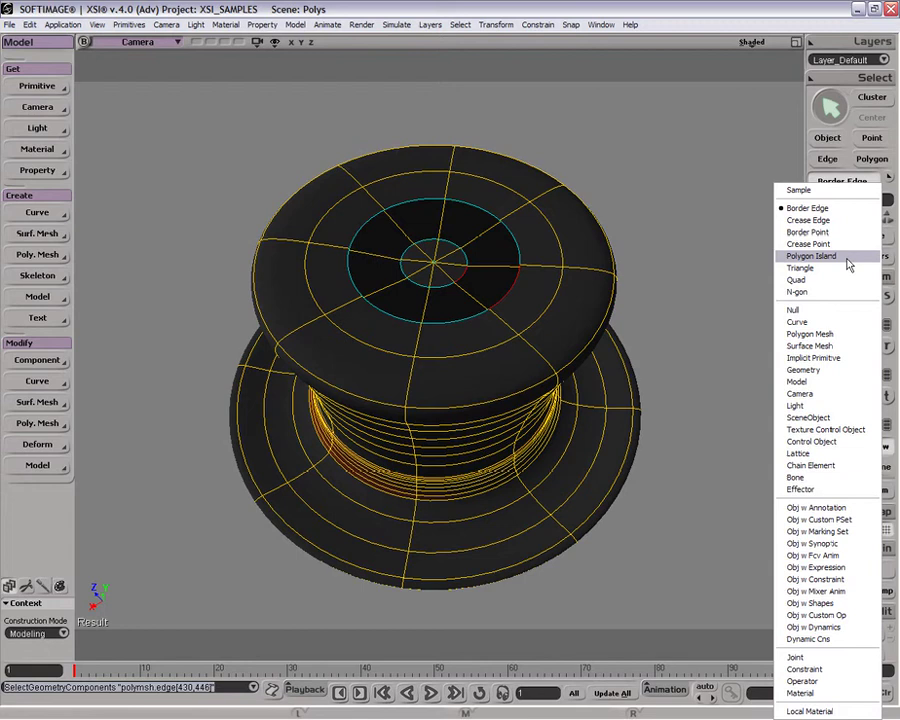
left_click(848, 264)
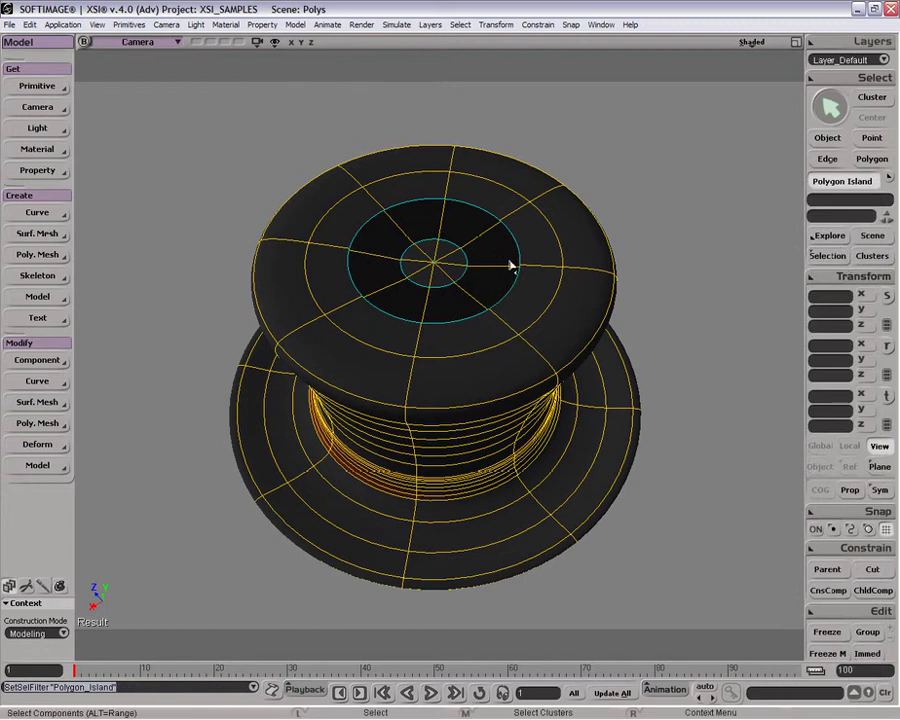
left_click(449, 278)
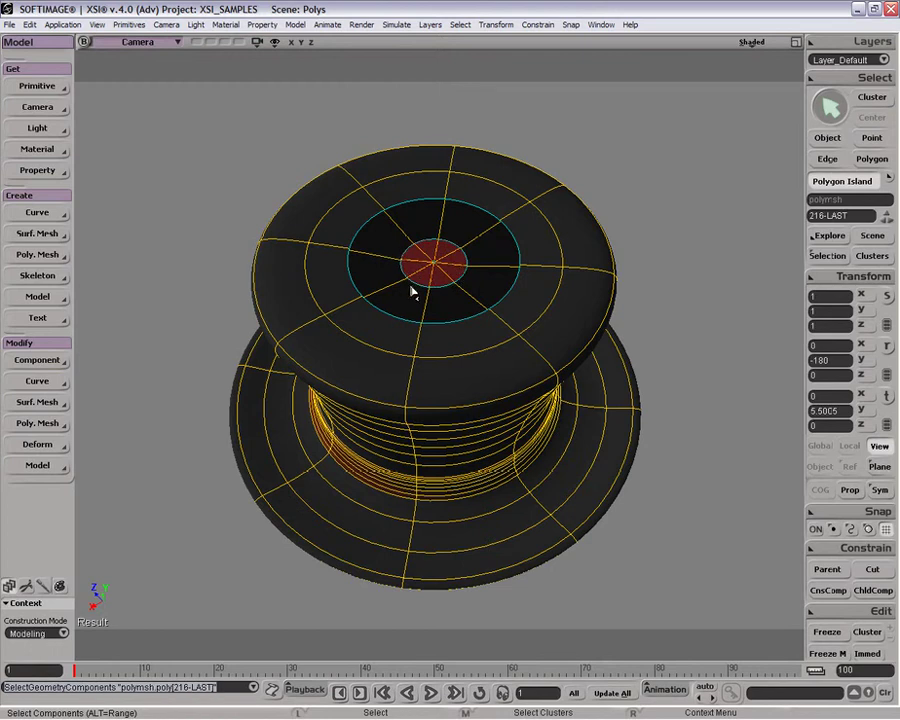
Invert the polygon selection, reselect the central island, and return to object selection
key("ctrl+i")
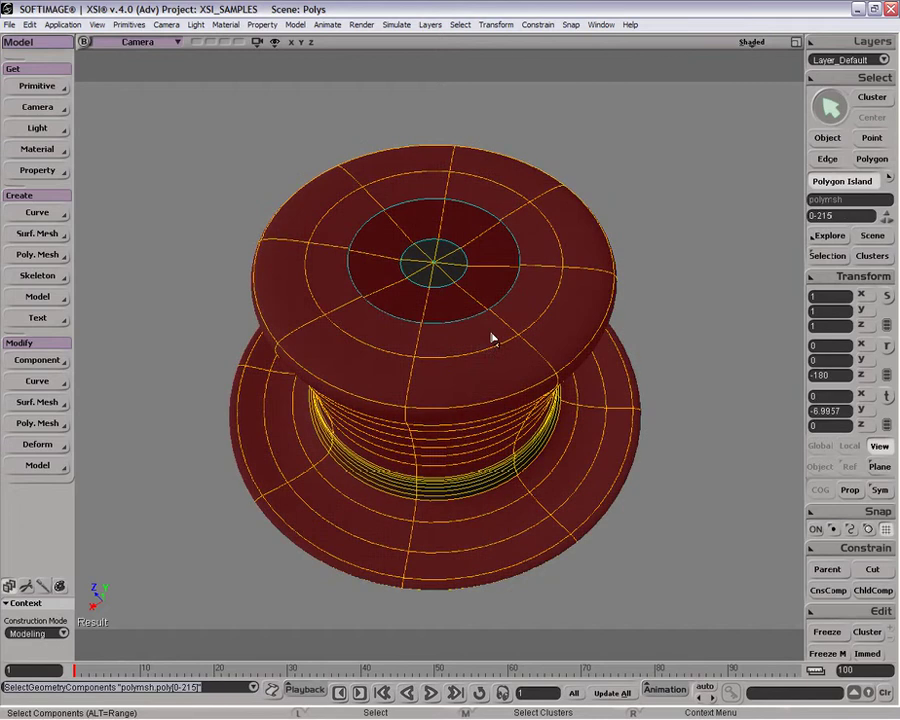
left_click(443, 273)
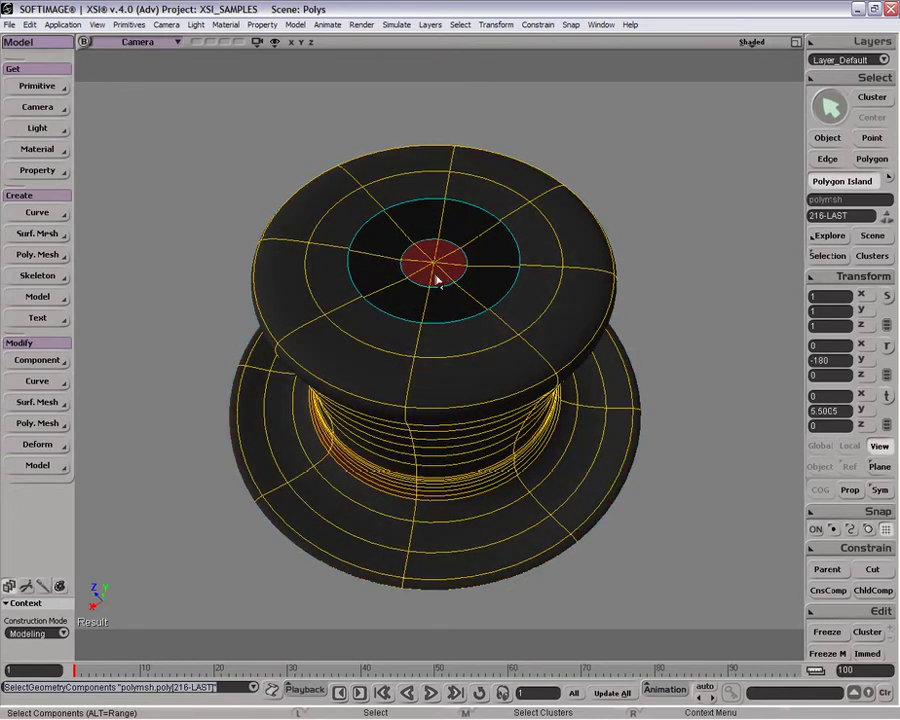
key("space")
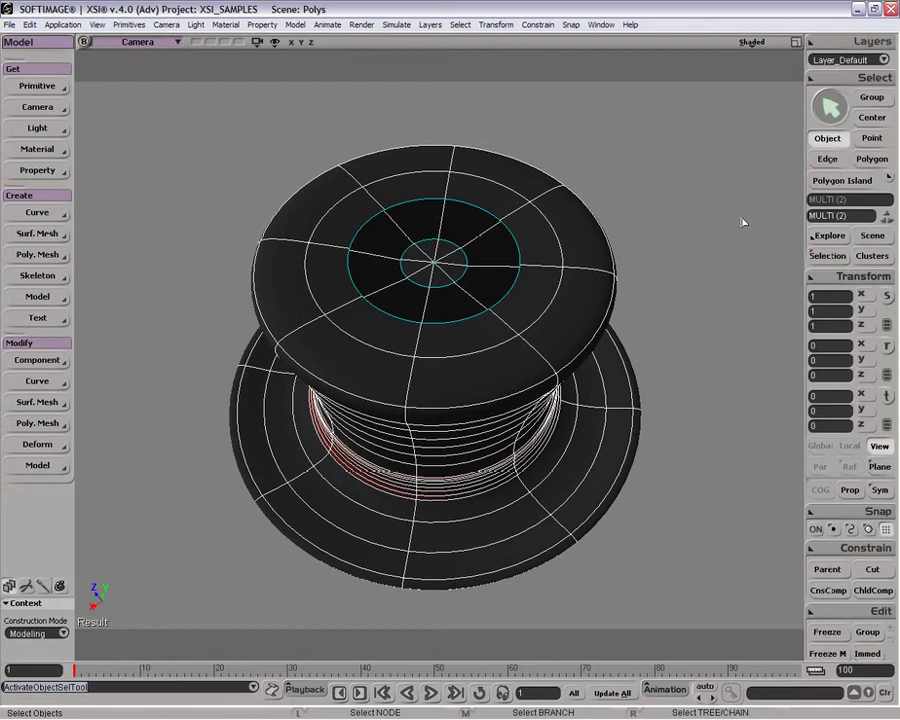
Set the selection filter to Sample and select a sample point on the hat's top, finishing in object selection
left_click(886, 179)
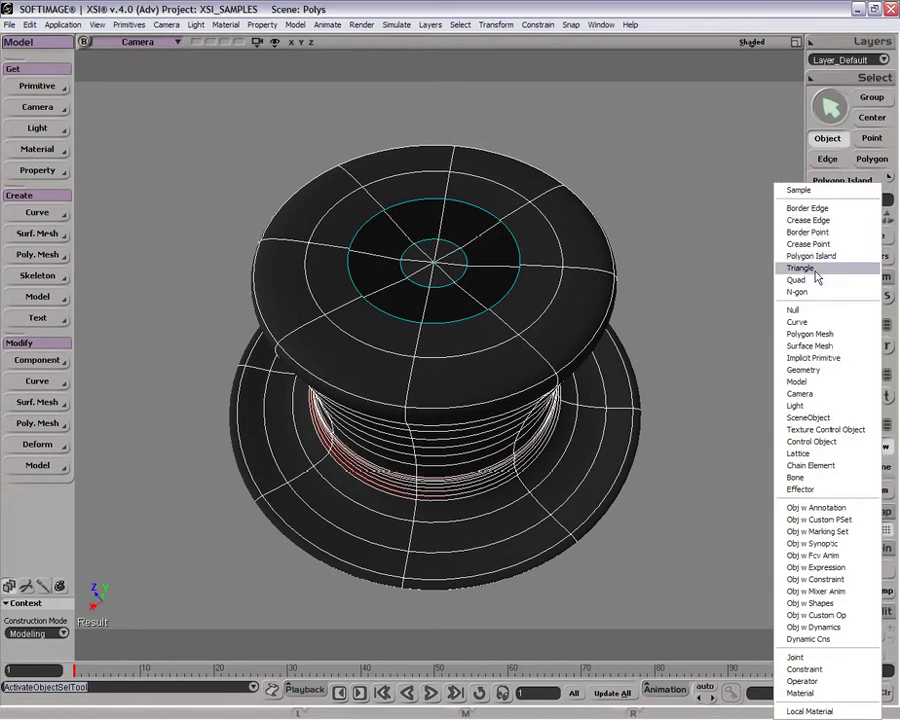
left_click(709, 239)
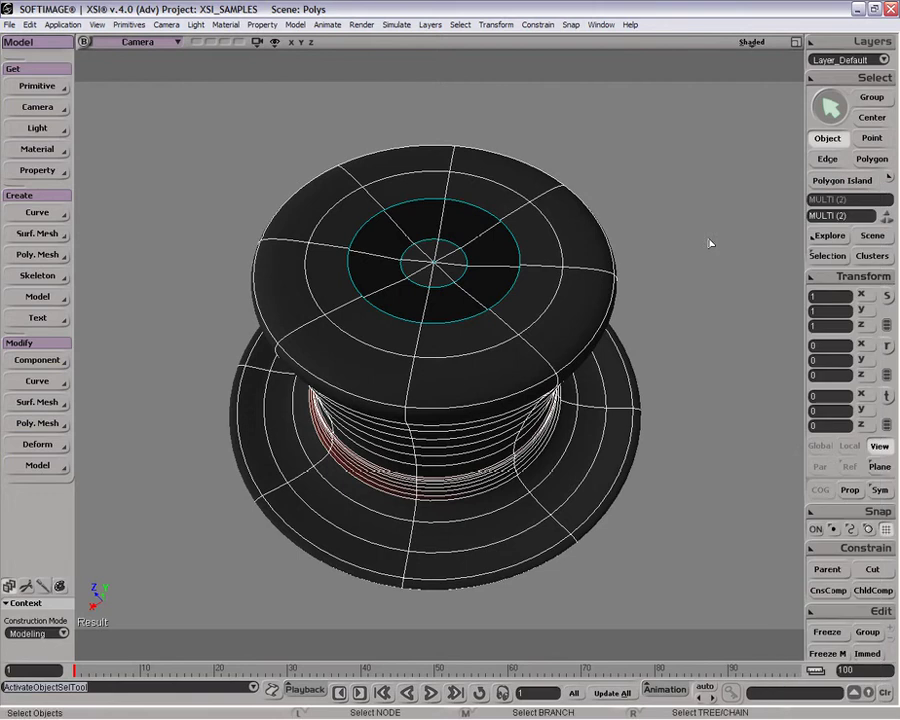
left_click(886, 179)
left_click(849, 192)
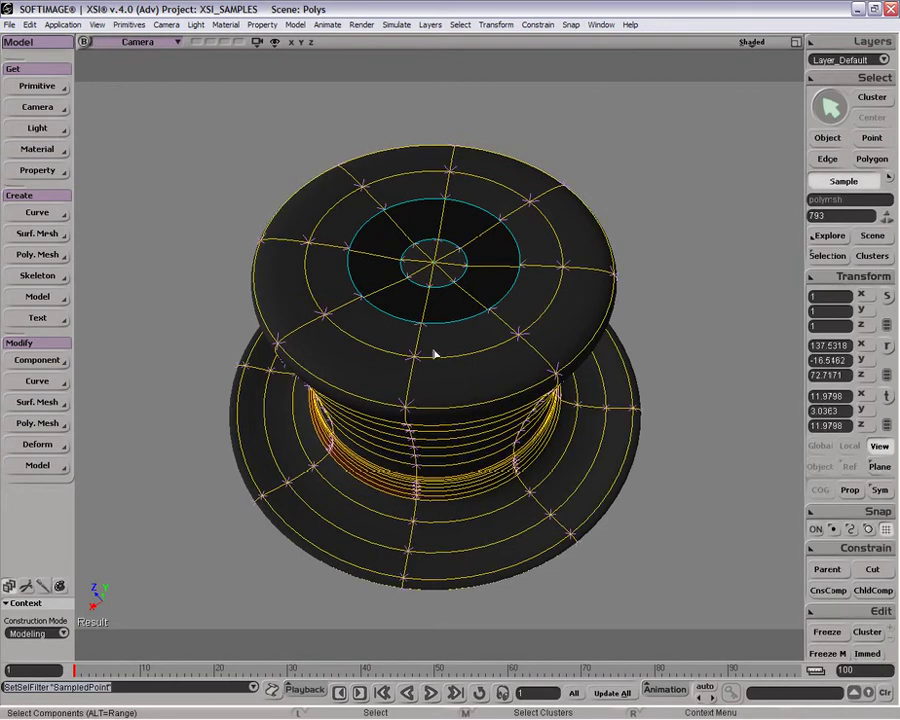
left_click(422, 362)
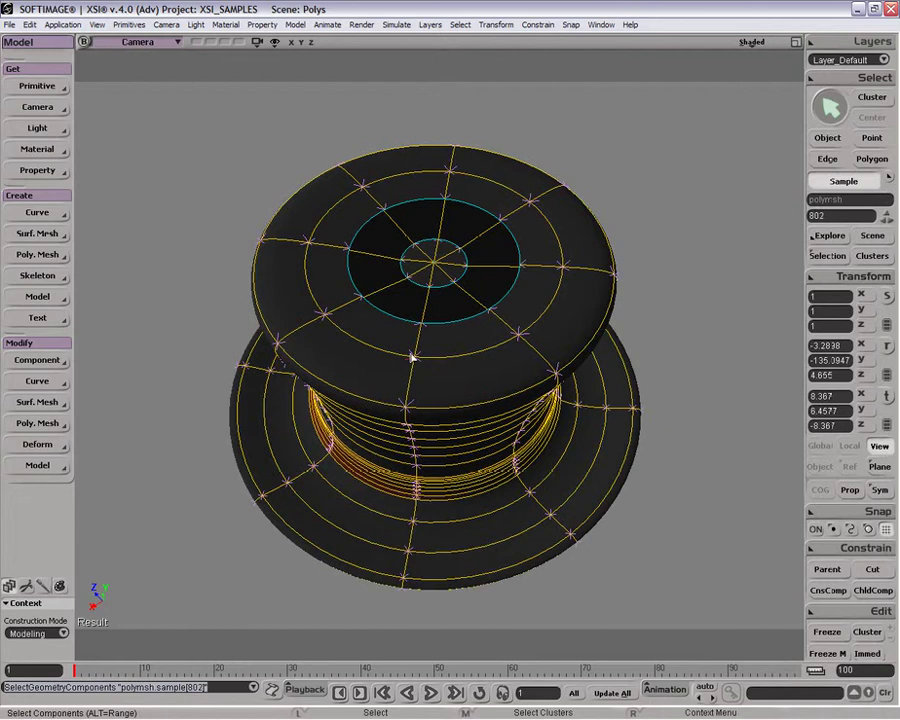
left_click(886, 179)
left_click(702, 194)
key("space")
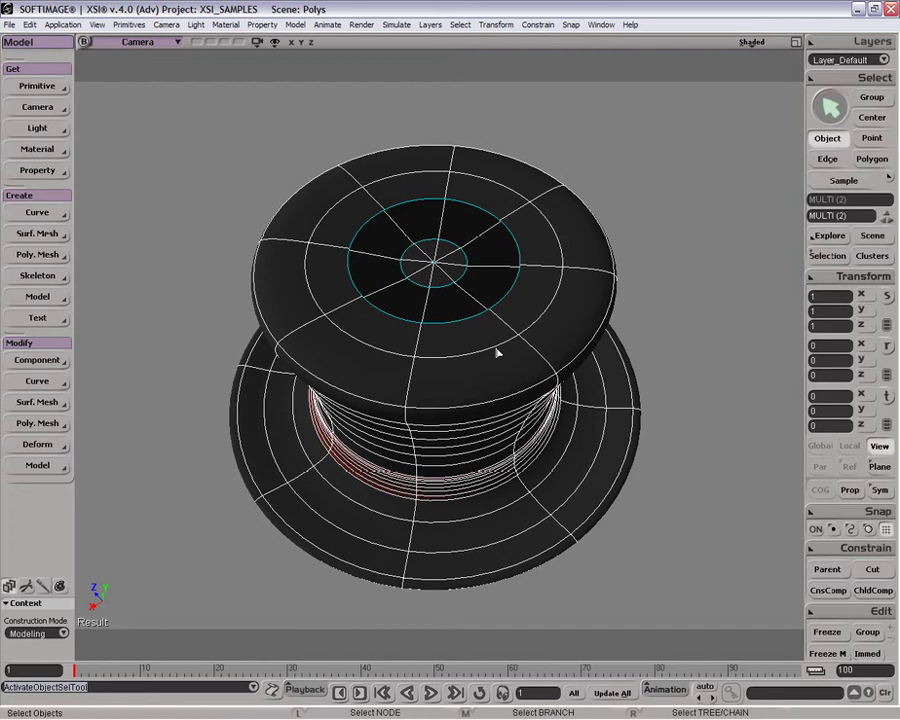
Select only the polymsh object and delete the DeleteComponent Op from its operator stack
left_click(815, 256)
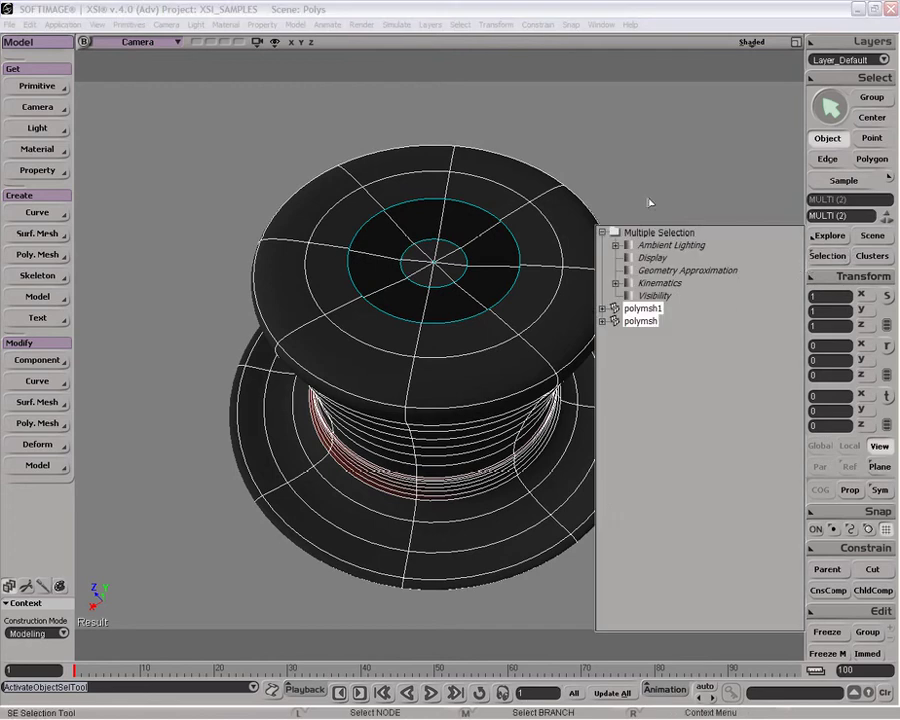
left_click(573, 249)
left_click(813, 257)
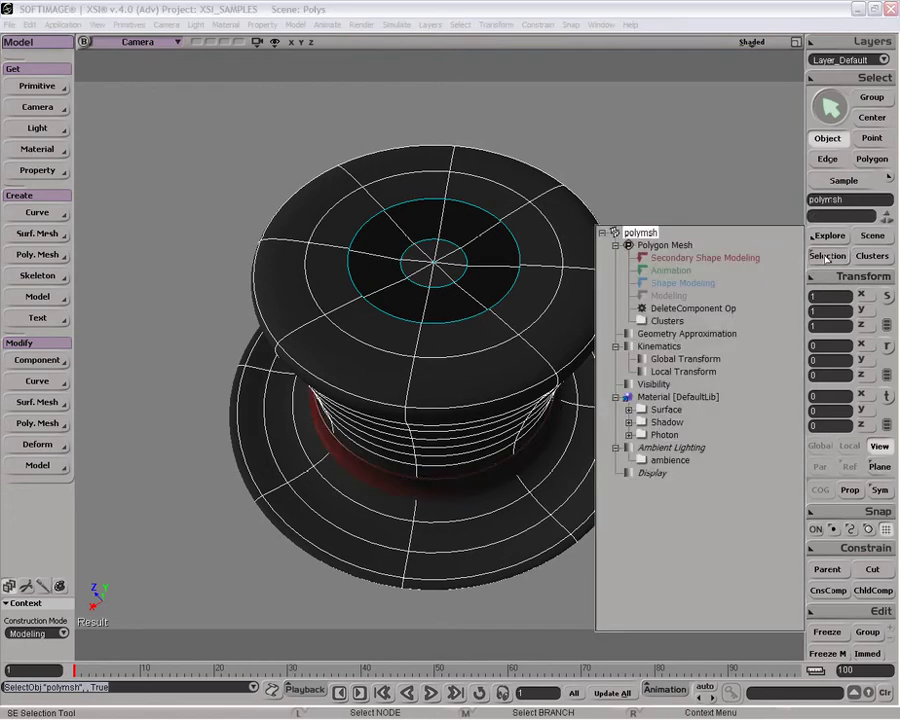
left_click(676, 310)
key("Delete")
left_click(470, 338)
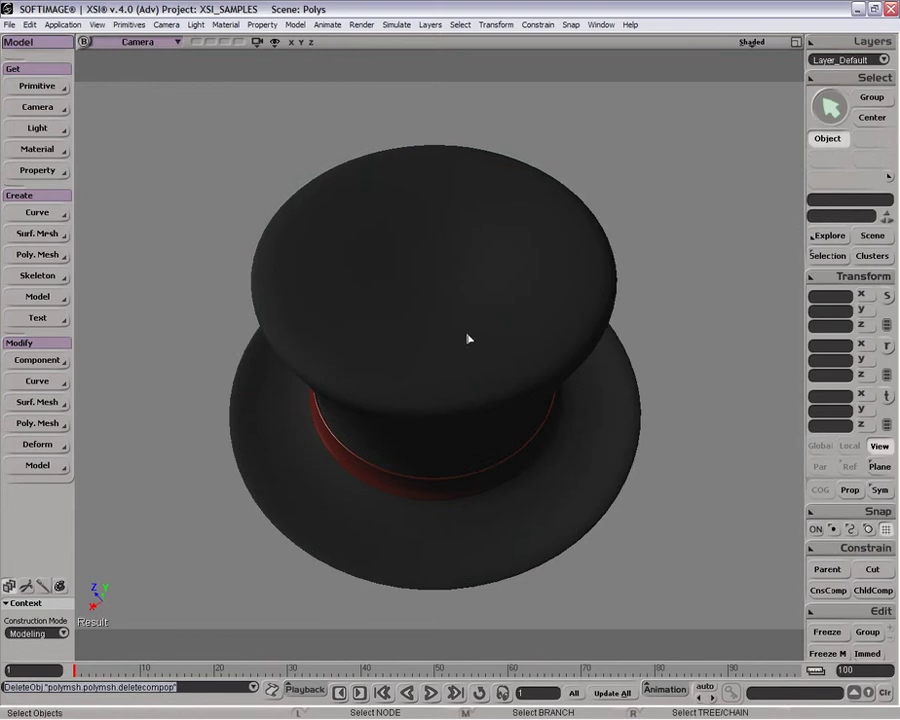
Select the horizontal loop of polygons around the upper crown of the hat mesh, starting from its front polygon
key("space")
key("o")
left_click_drag(579, 410, 655, 331)
left_click(408, 305)
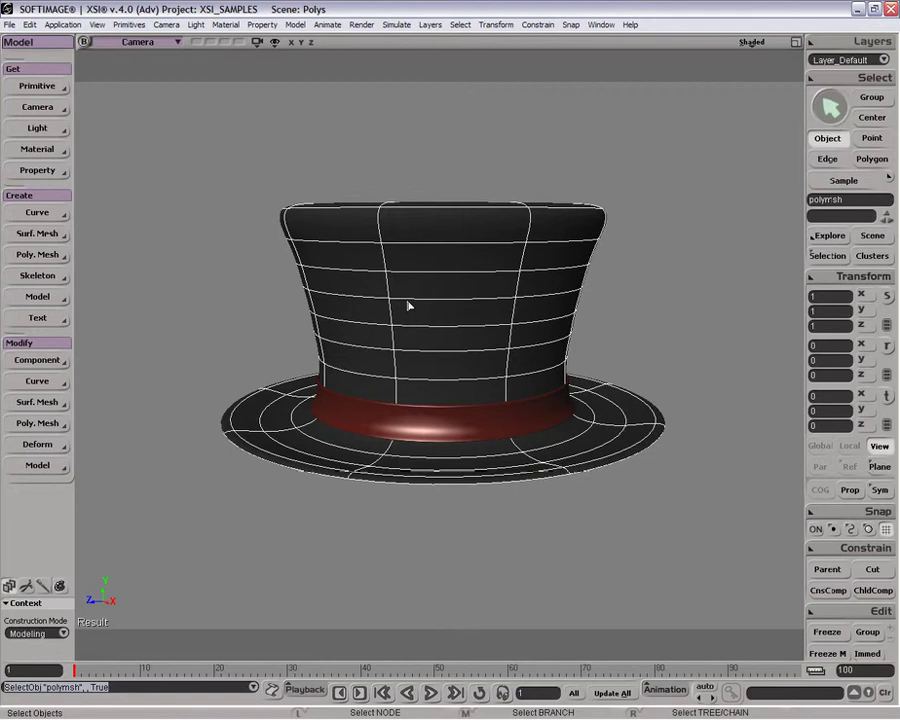
key("u")
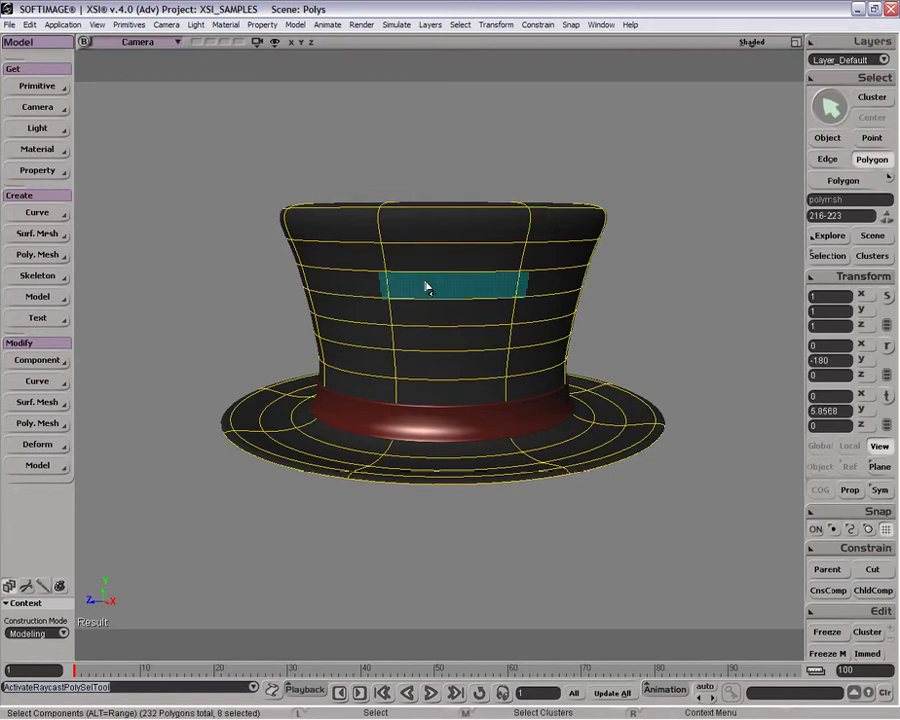
left_click(428, 285)
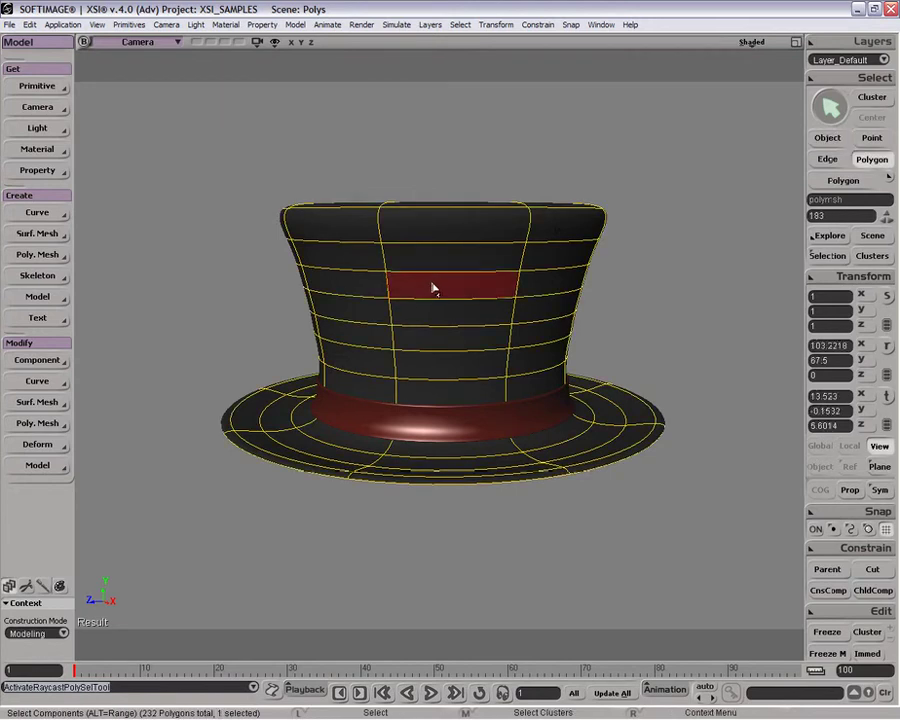
middle_click(530, 291, "alt")
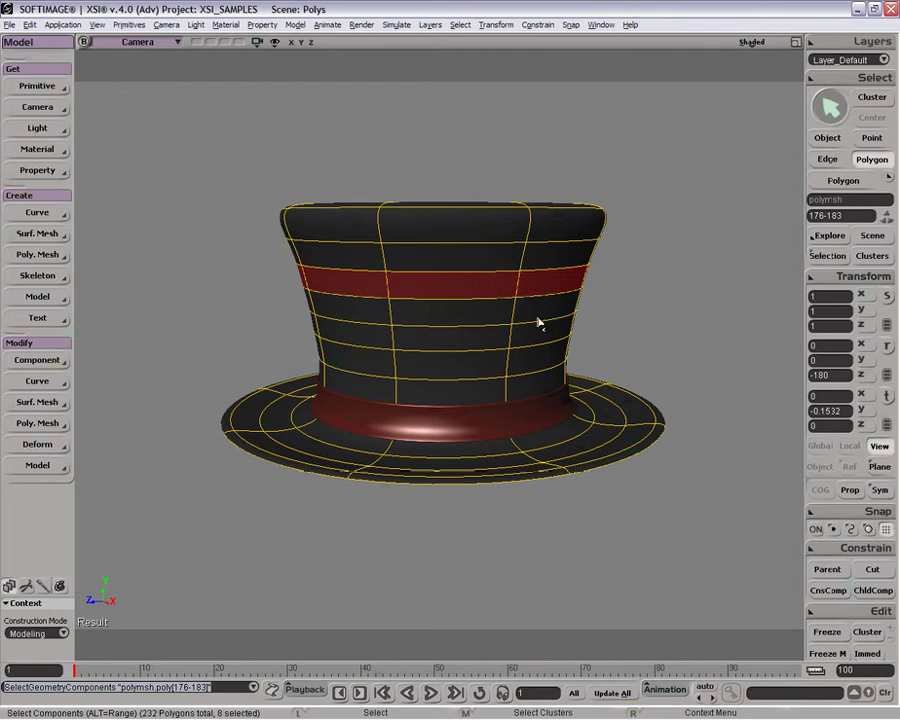
Create a cluster from the selected polygon loop around the hat's crown and return to object selection
key("o")
left_click_drag(376, 381, 440, 267)
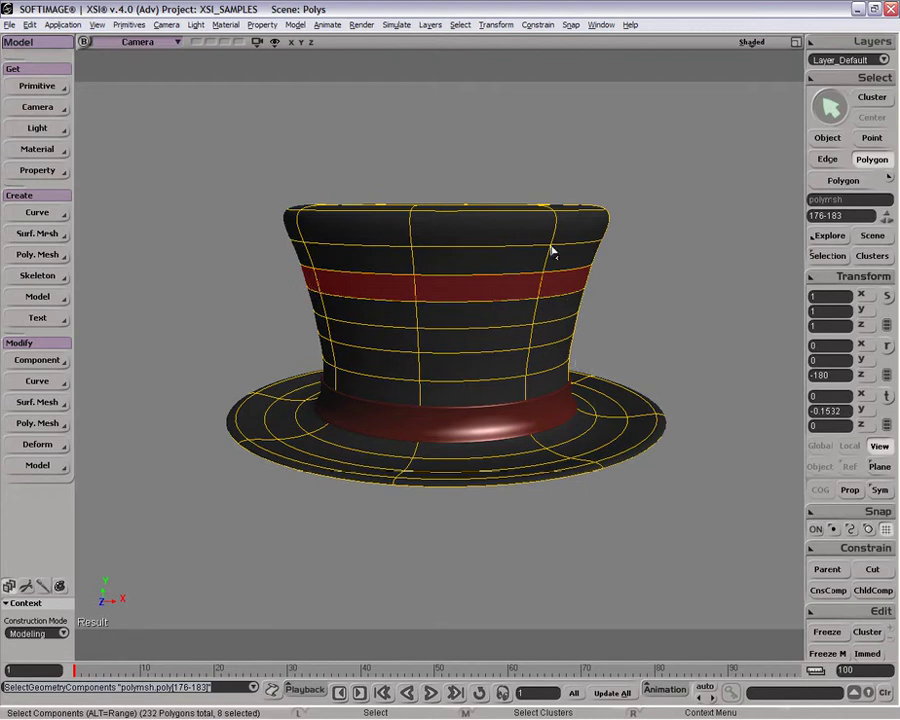
left_click(882, 640)
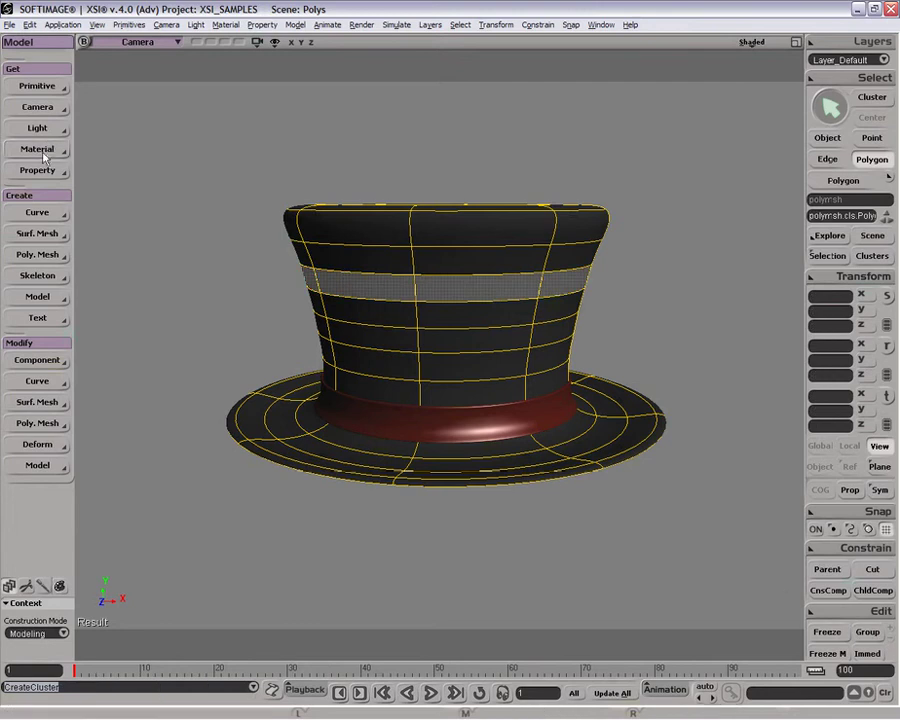
key("space")
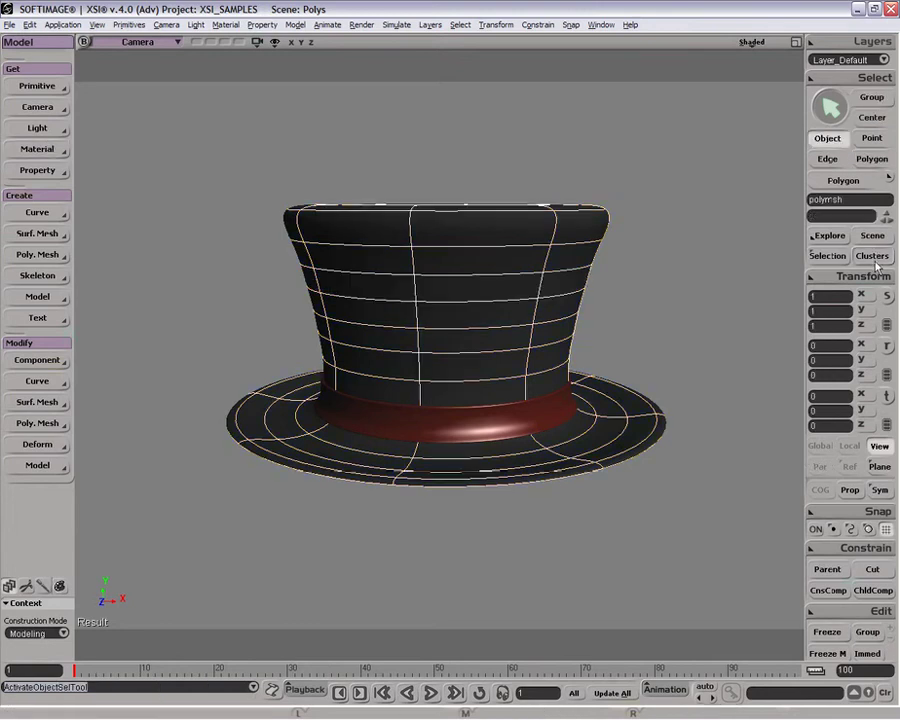
Select the Polygon cluster from the hat's cluster list and locate it under the polymsh Polygon Mesh in the scene explorer
left_click(873, 256)
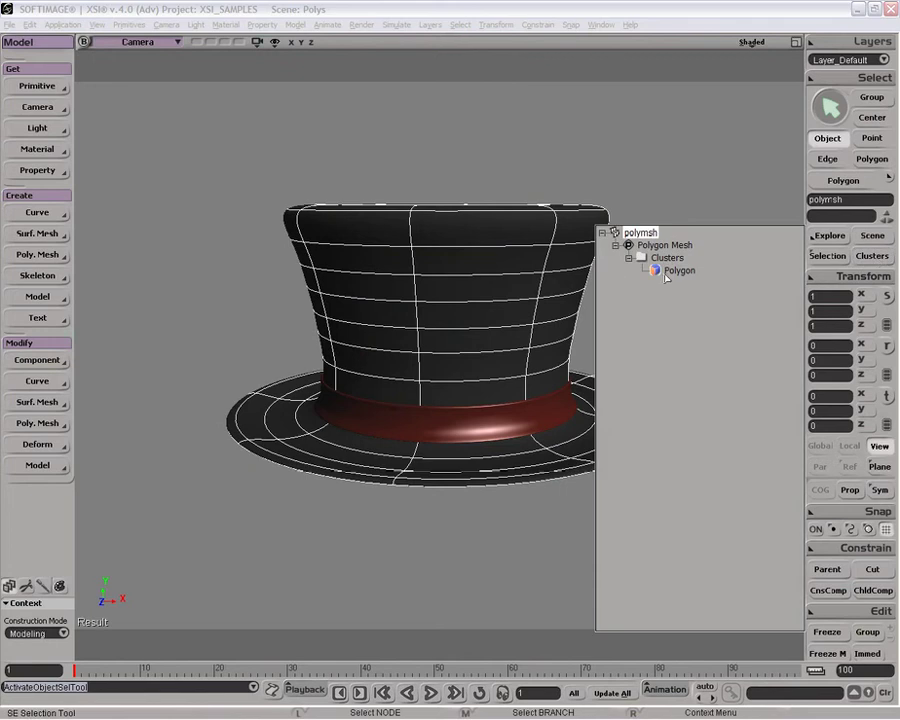
left_click(677, 271)
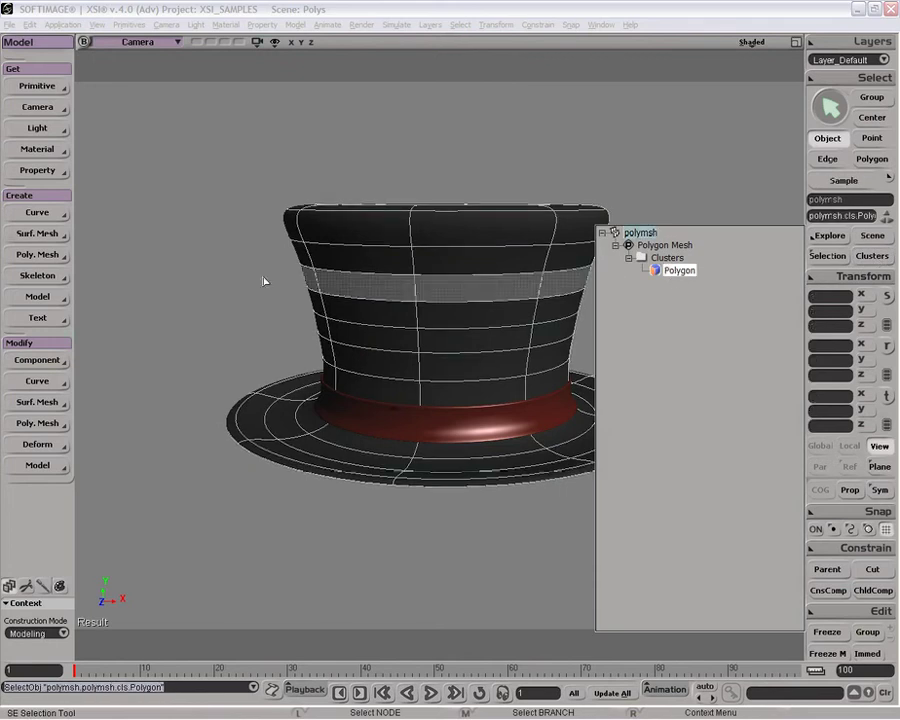
left_click(725, 167)
key("8")
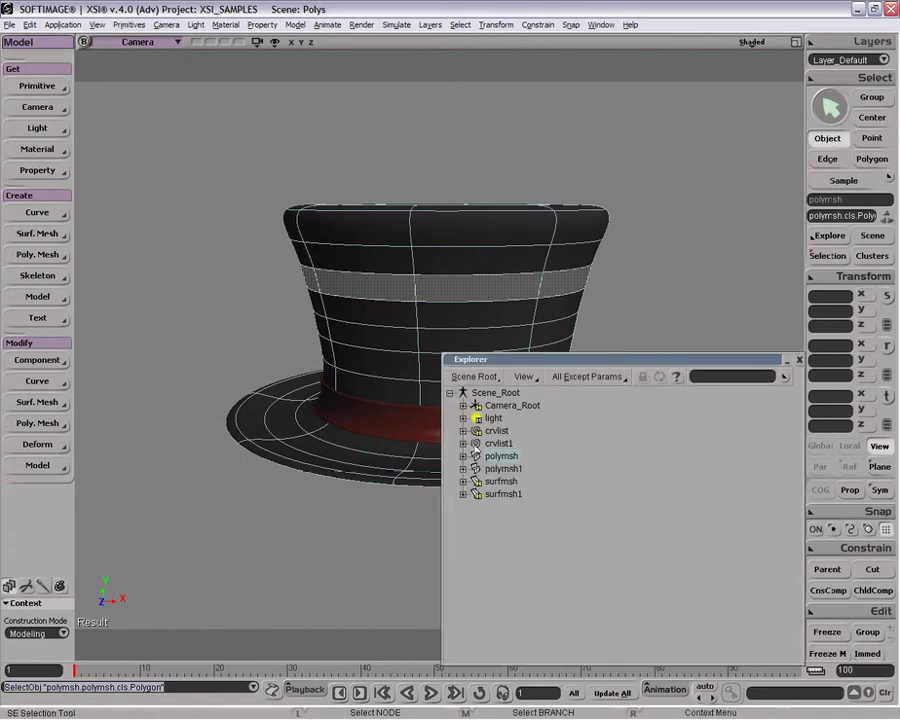
left_click(463, 456)
left_click(477, 469)
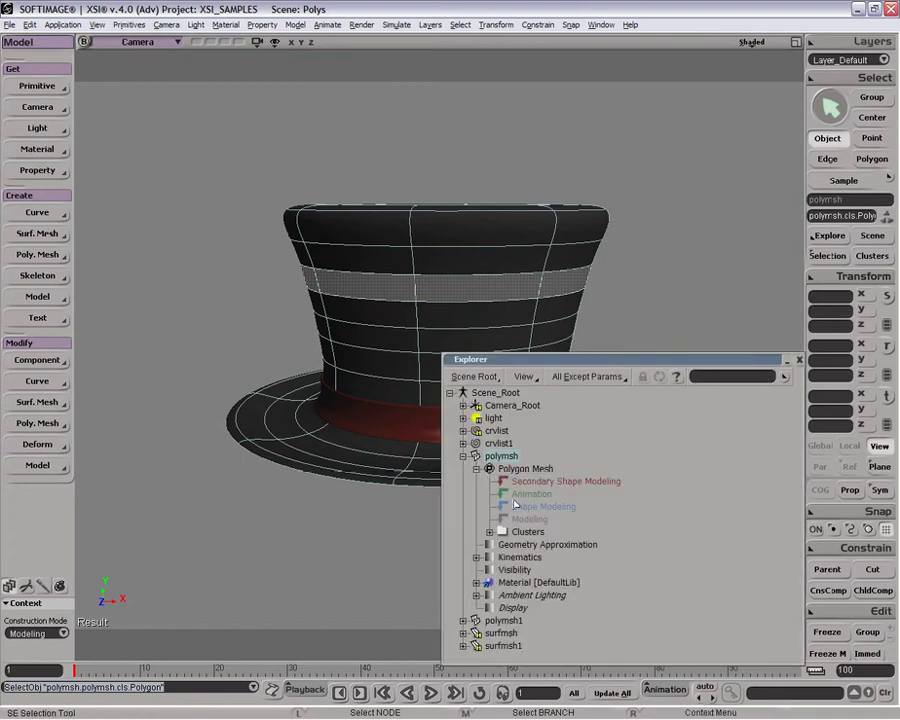
left_click(490, 532)
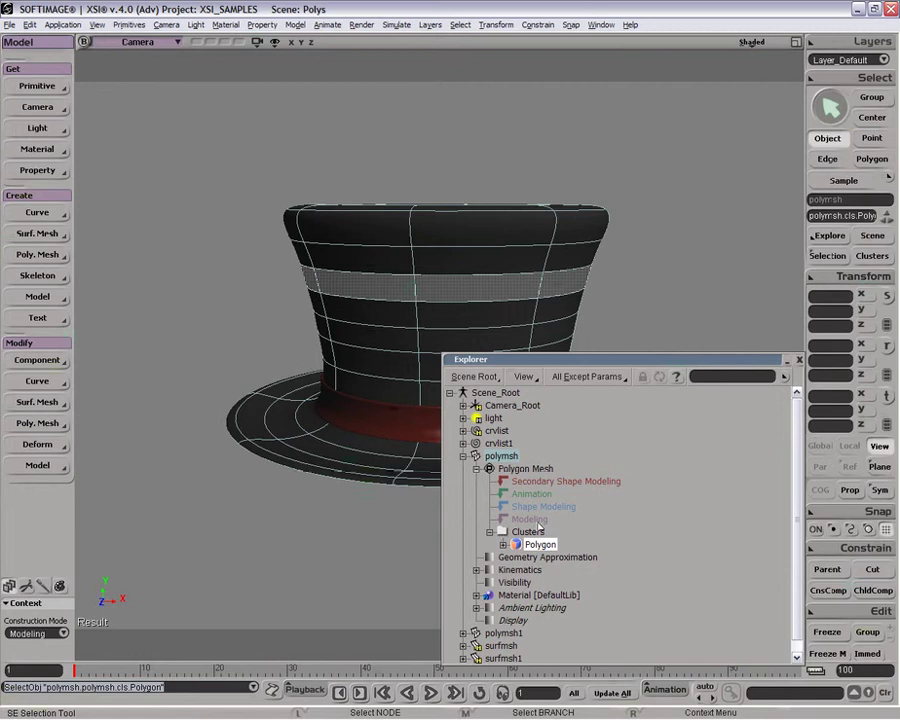
key("space")
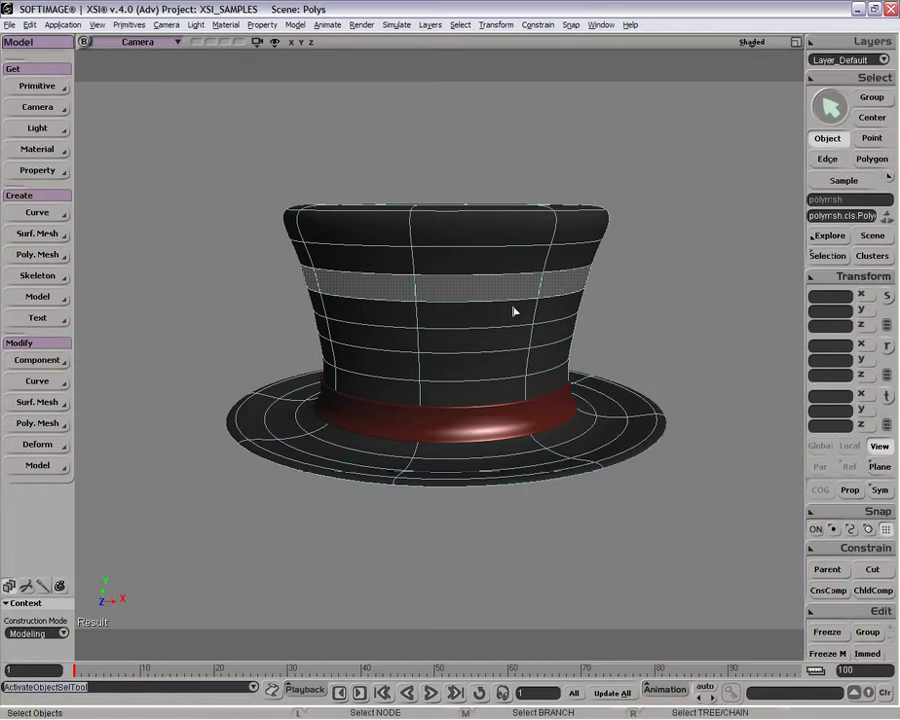
Reselect the hat, select its Polygon cluster and apply a Lambert material to it
left_click(500, 247)
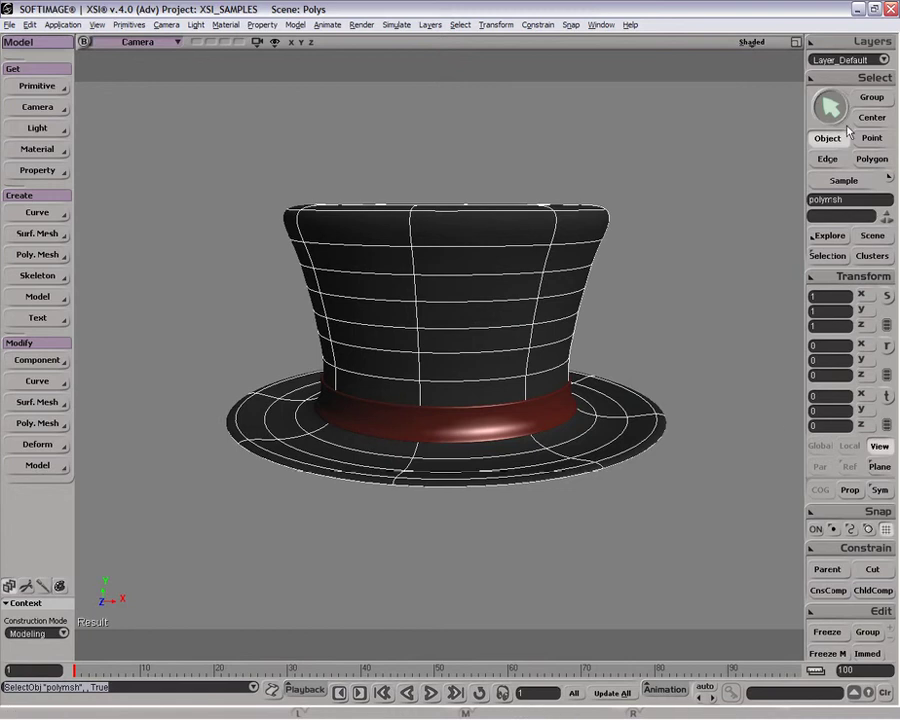
key("F3")
left_click(682, 272)
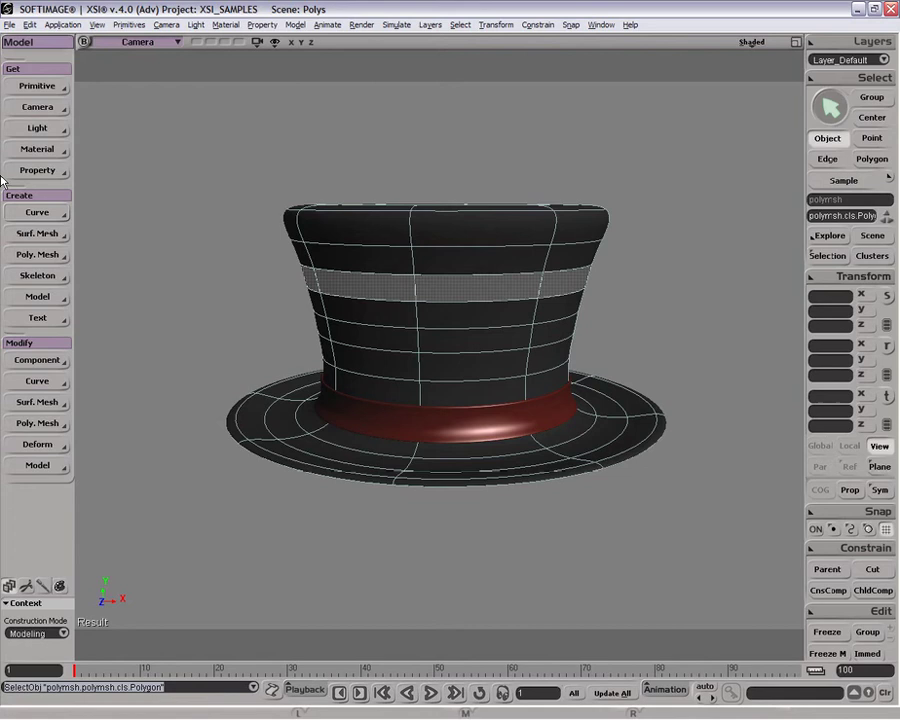
left_click(30, 149)
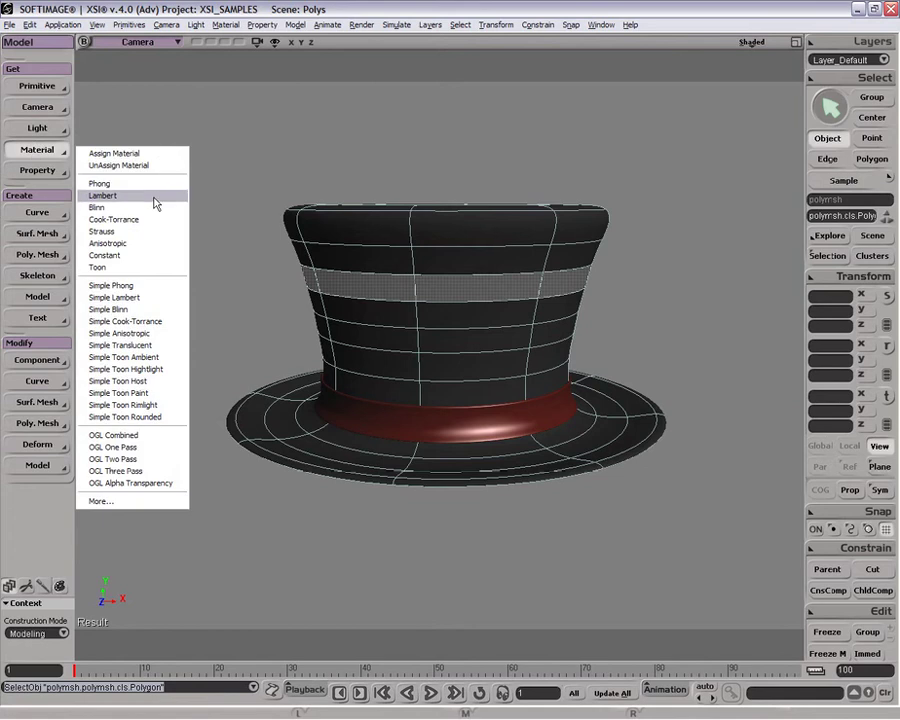
left_click(154, 197)
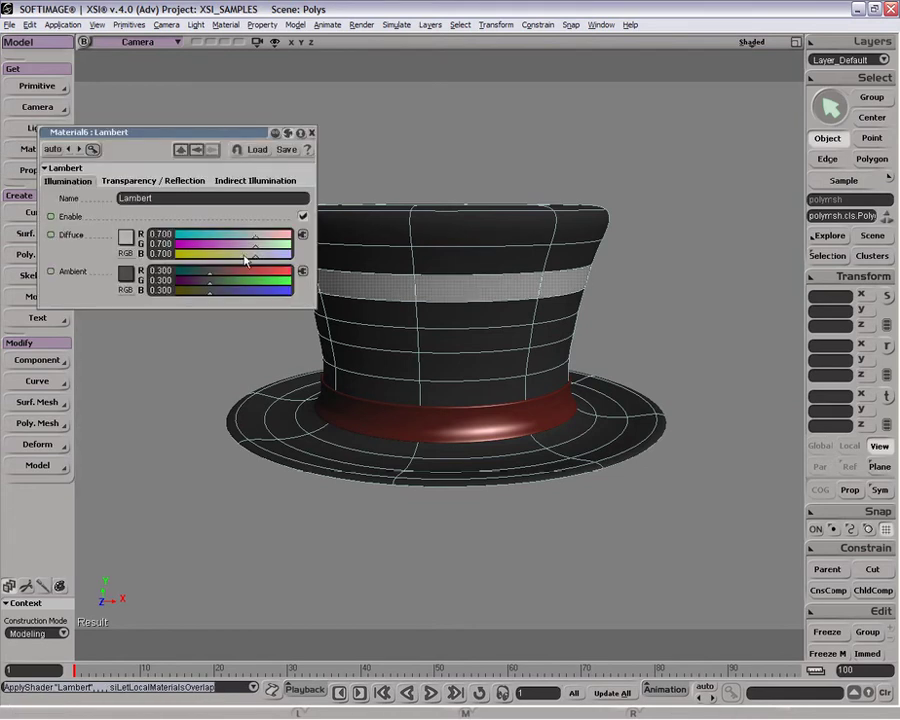
Set the Lambert diffuse colour to R 1.000, G 0.000, B 1.000, clear the selection and close the material properties
left_click_drag(255, 245, 296, 234)
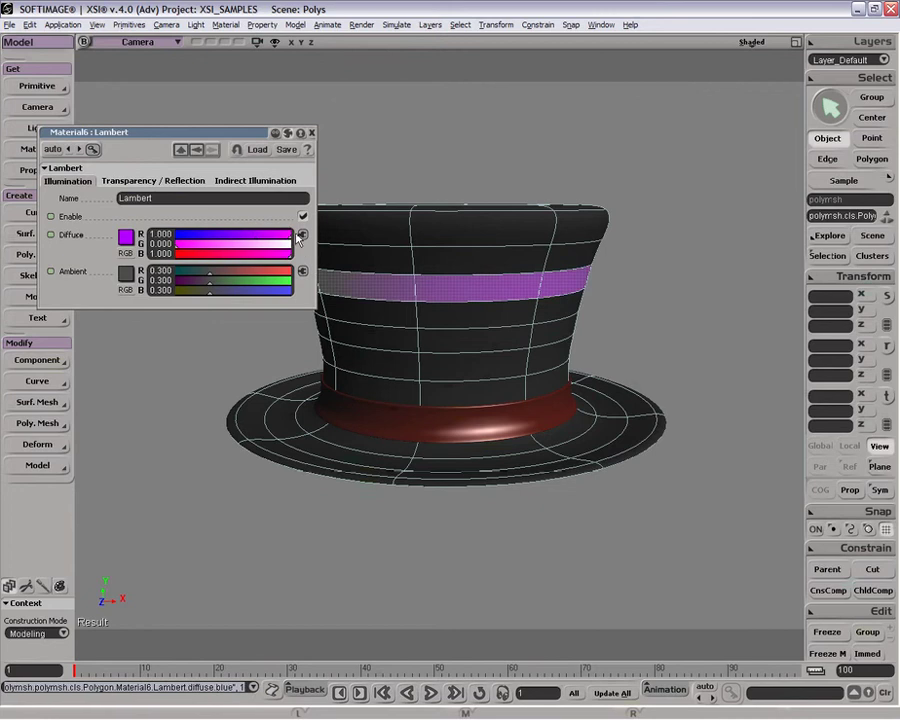
key("space")
left_click(654, 254)
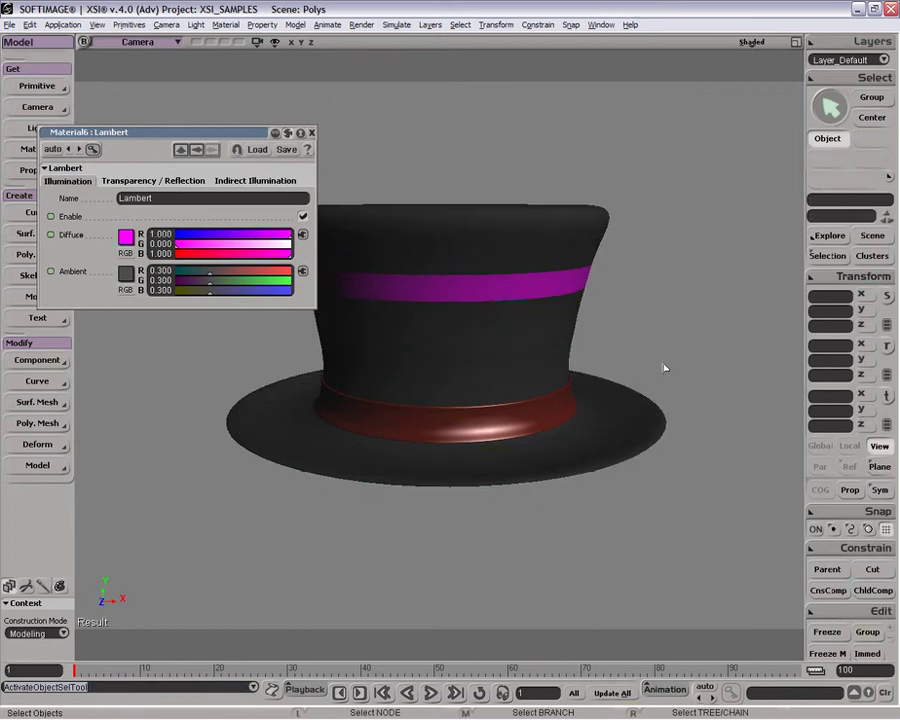
key("o")
mouse_move(635, 362)
left_mouse_down()
mouse_move(607, 366)
mouse_move(743, 346)
mouse_move(687, 481)
mouse_move(629, 378)
left_mouse_up()
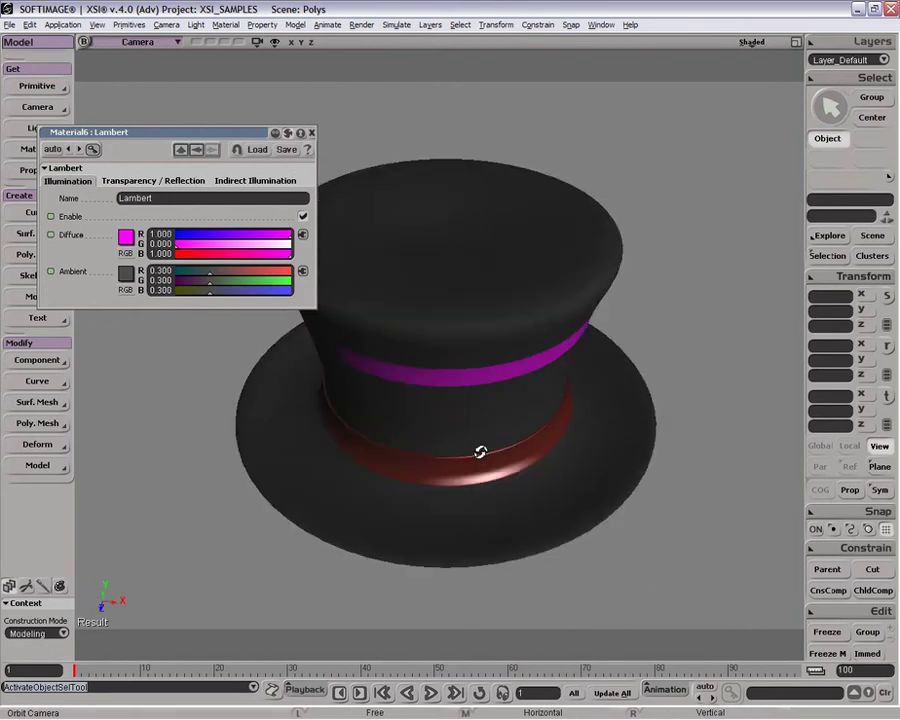
left_click_drag(480, 452, 484, 412)
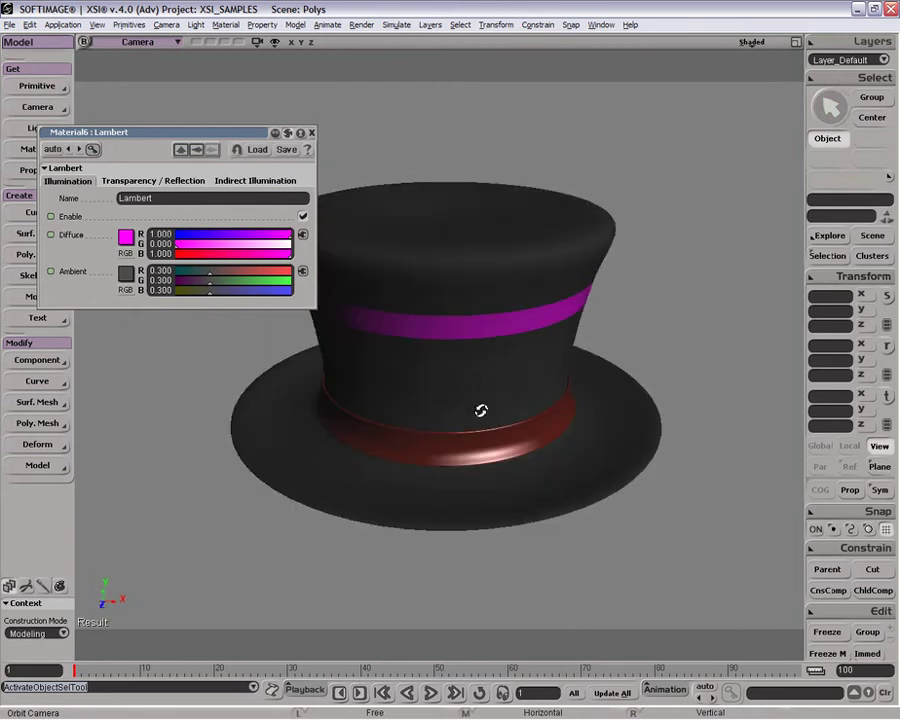
left_click(311, 132)
Delete the Polygon cluster from the hat mesh and reselect the hat
left_click(512, 375)
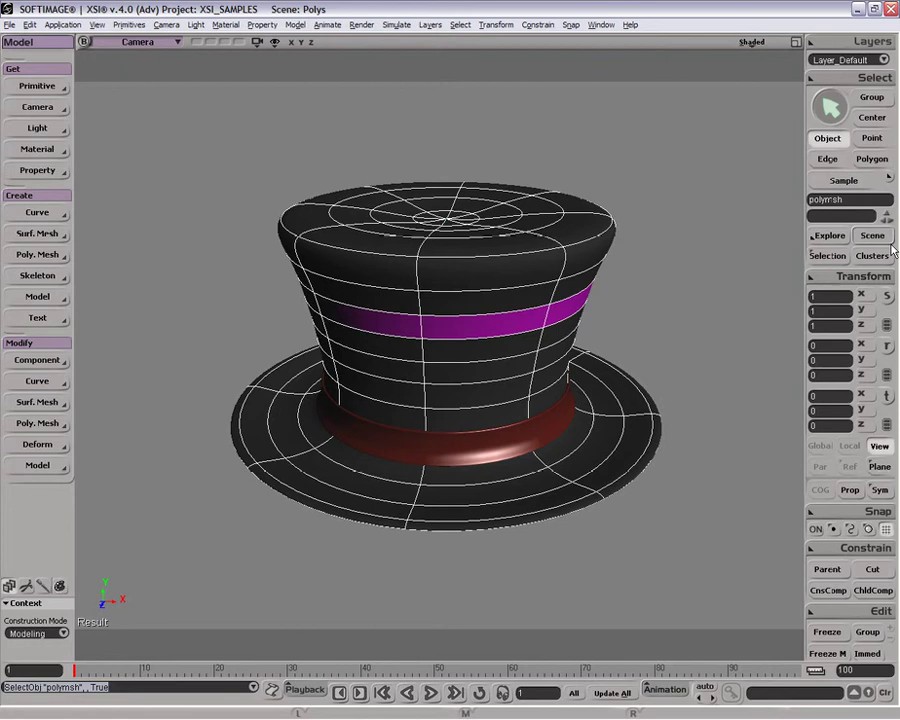
key("F3")
left_click(682, 270)
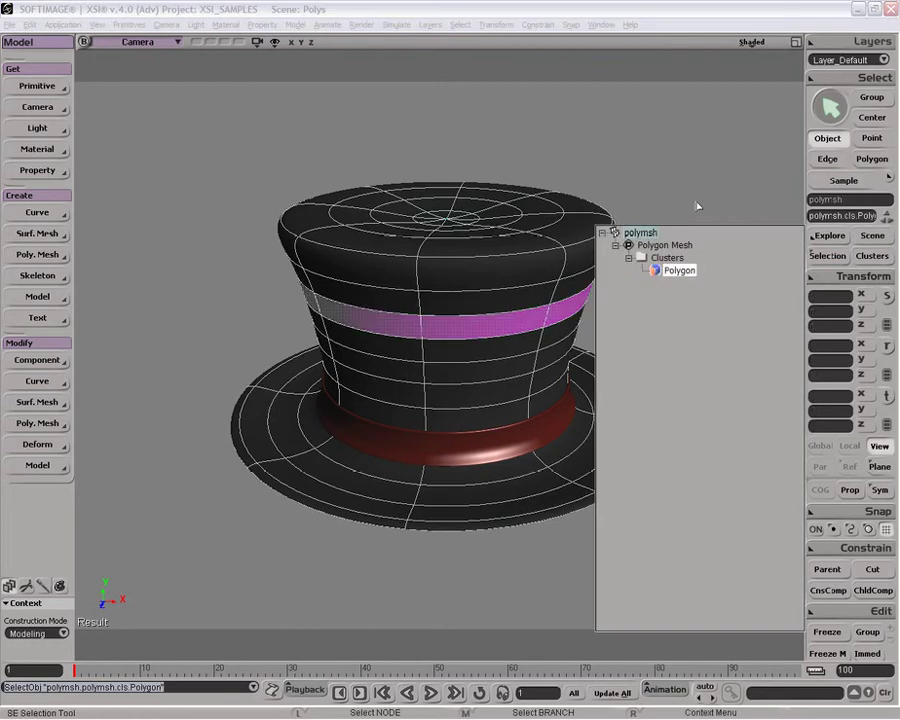
key("Delete")
left_click(481, 334)
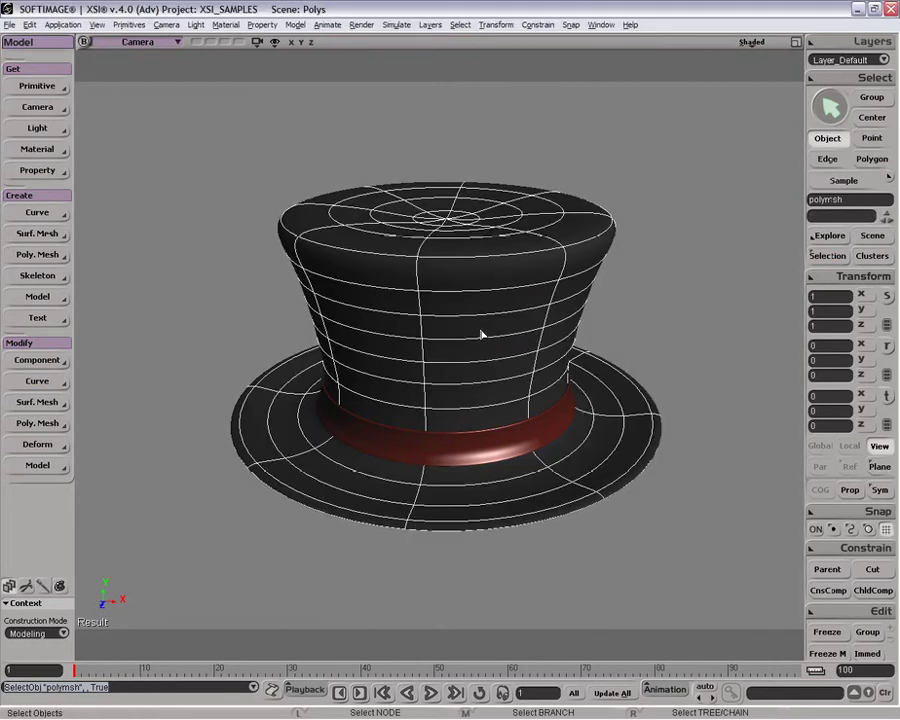
Select the loop of edges around the crown's upper rim and create a cluster from it
key("e")
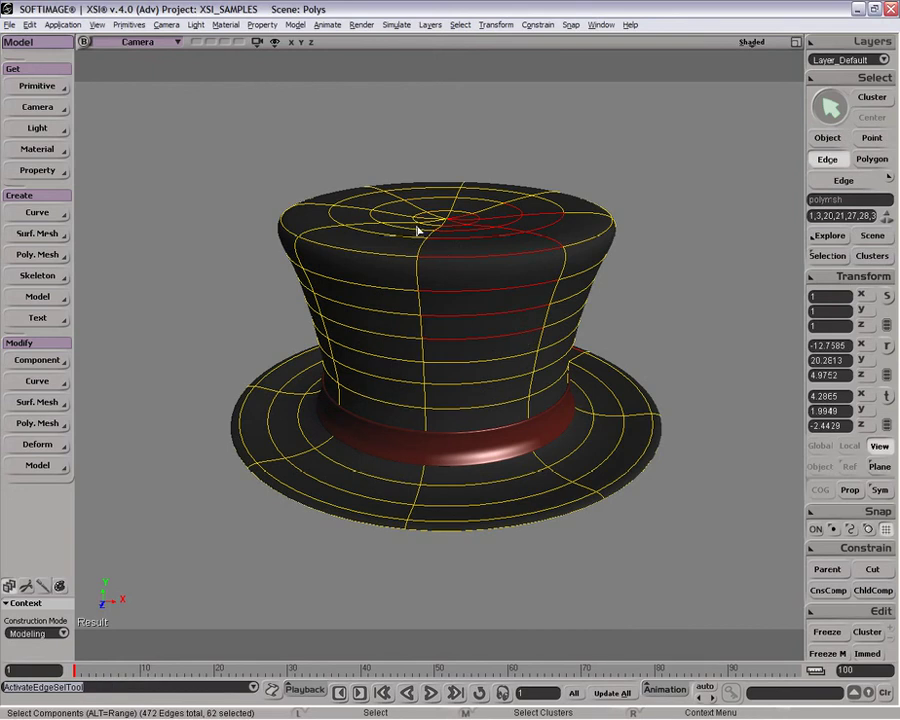
key("t")
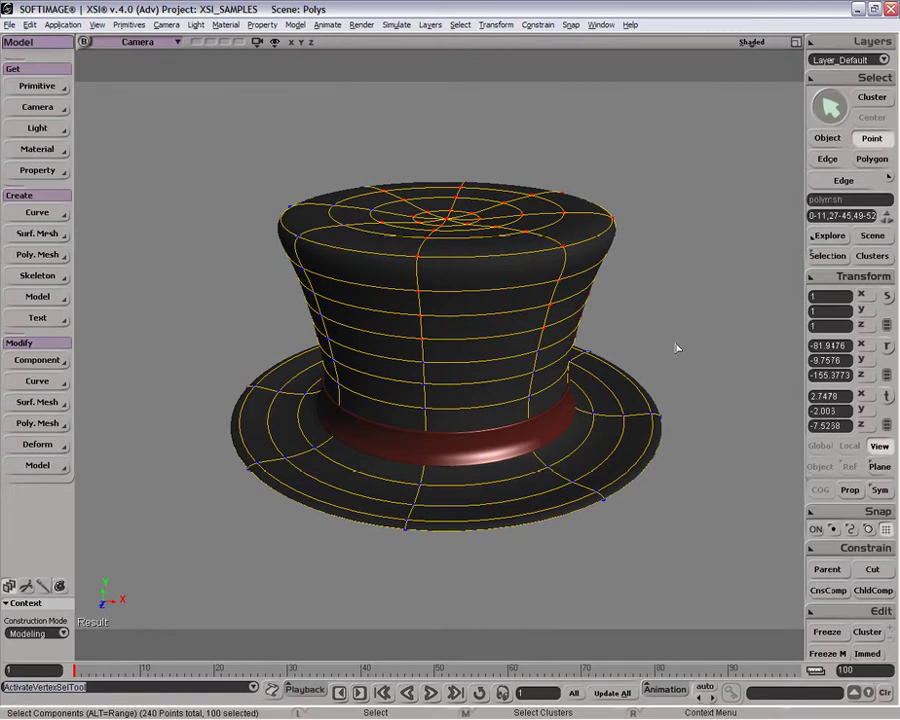
key("e")
left_click(498, 259)
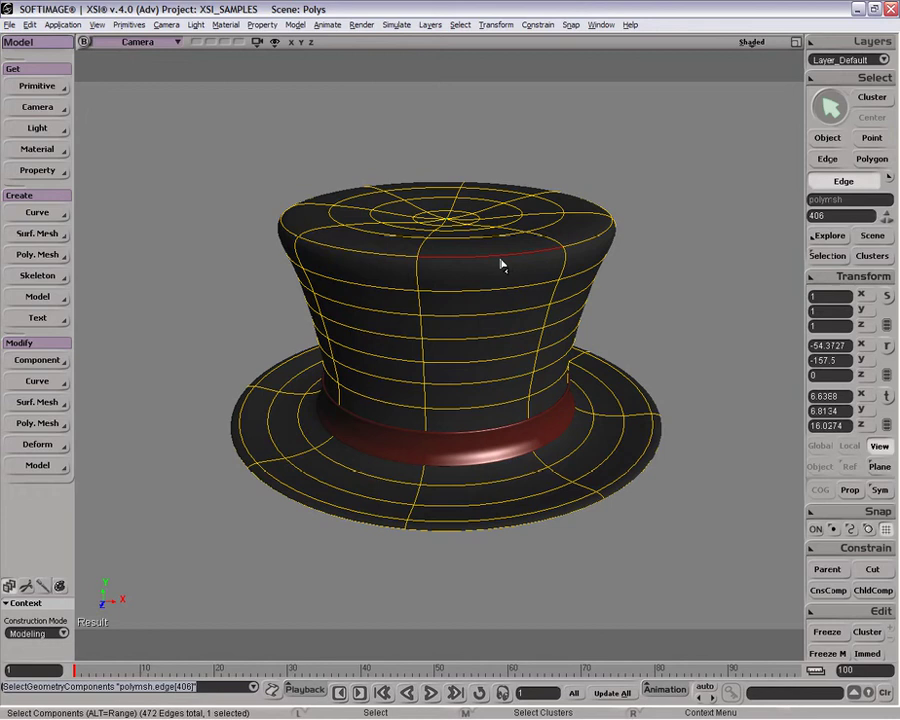
middle_click(503, 257, "alt")
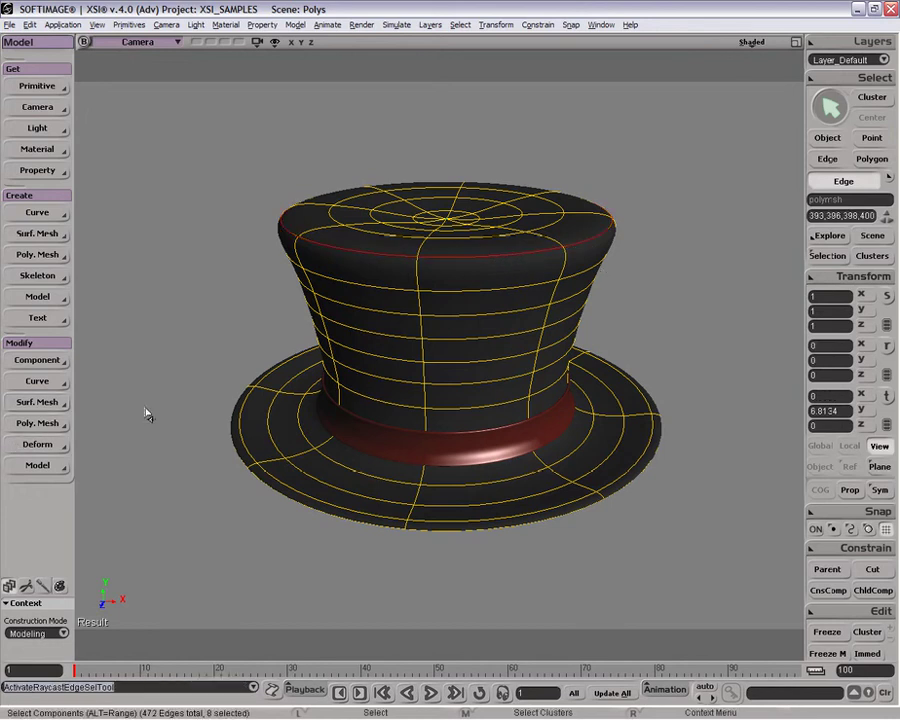
left_click(868, 633)
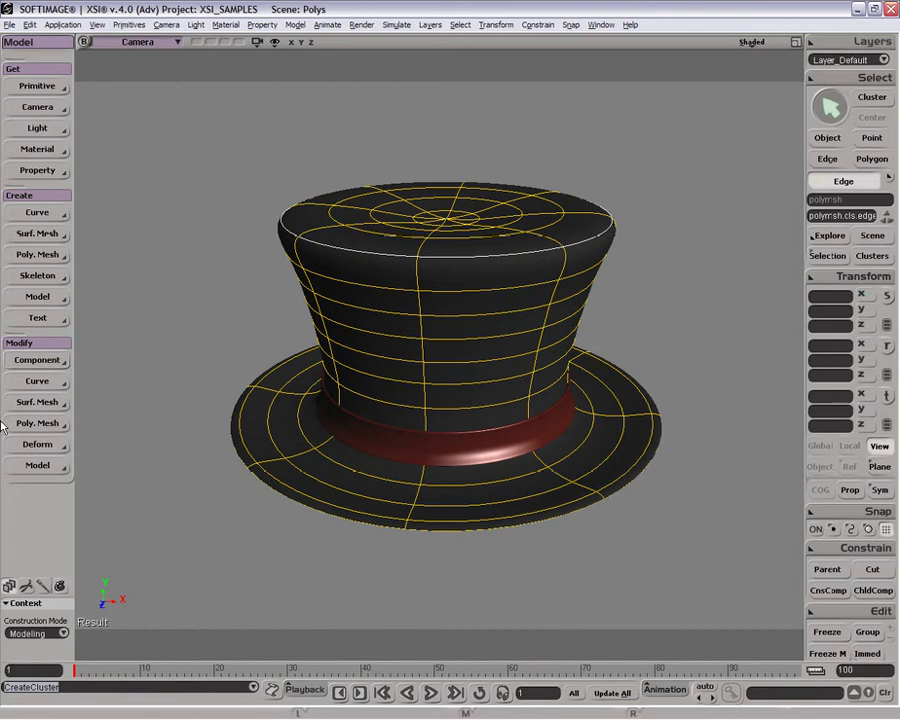
Apply an edge crease value of 0.485 to the rim edge cluster and close its property window
left_click(38, 364)
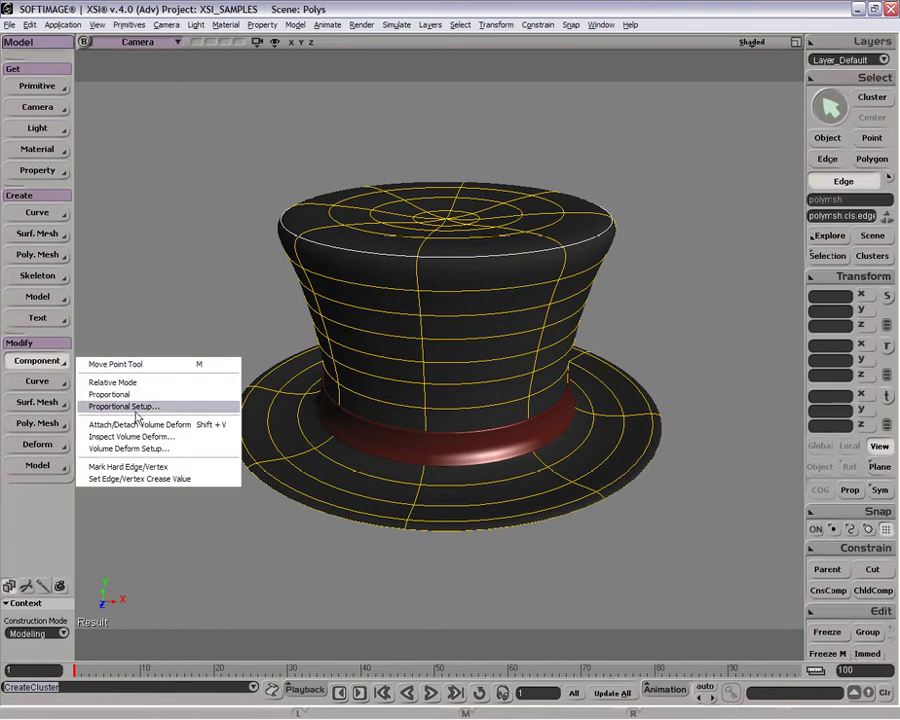
left_click(152, 479)
mouse_move(227, 149)
left_mouse_down()
mouse_move(300, 150)
mouse_move(192, 162)
mouse_move(239, 160)
mouse_move(230, 162)
left_mouse_up()
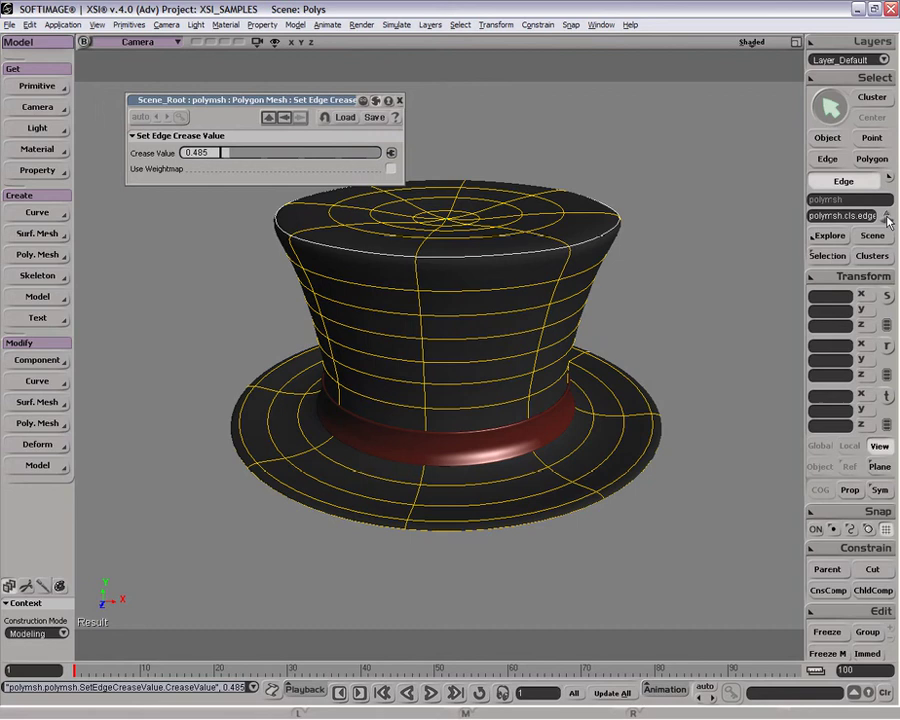
left_click(872, 255)
left_click(669, 271)
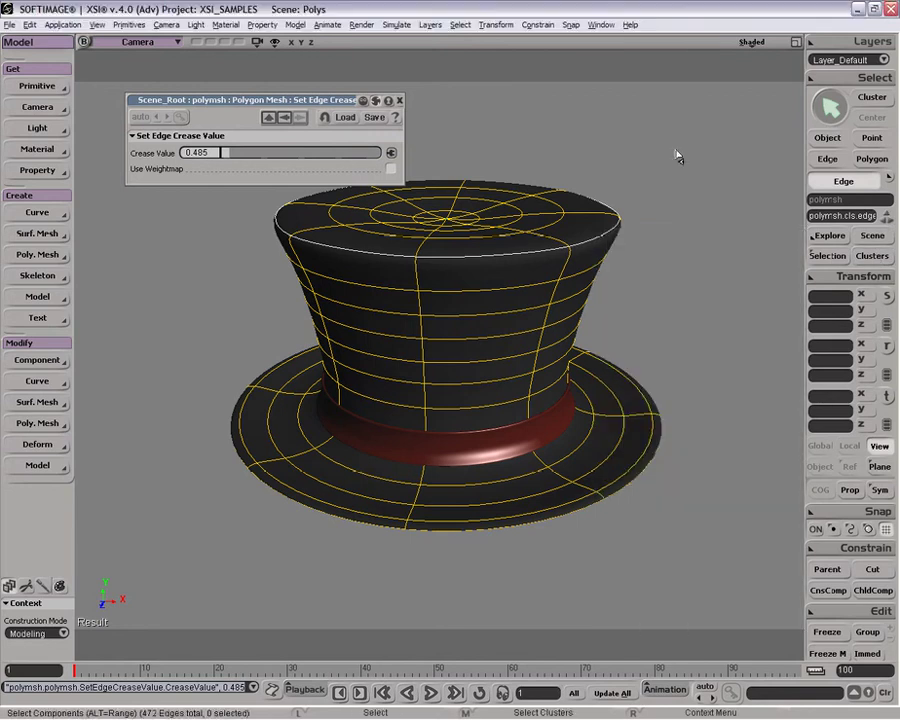
left_click(399, 100)
Delete the Edge cluster from the hat mesh and return to object selection
left_click(870, 256)
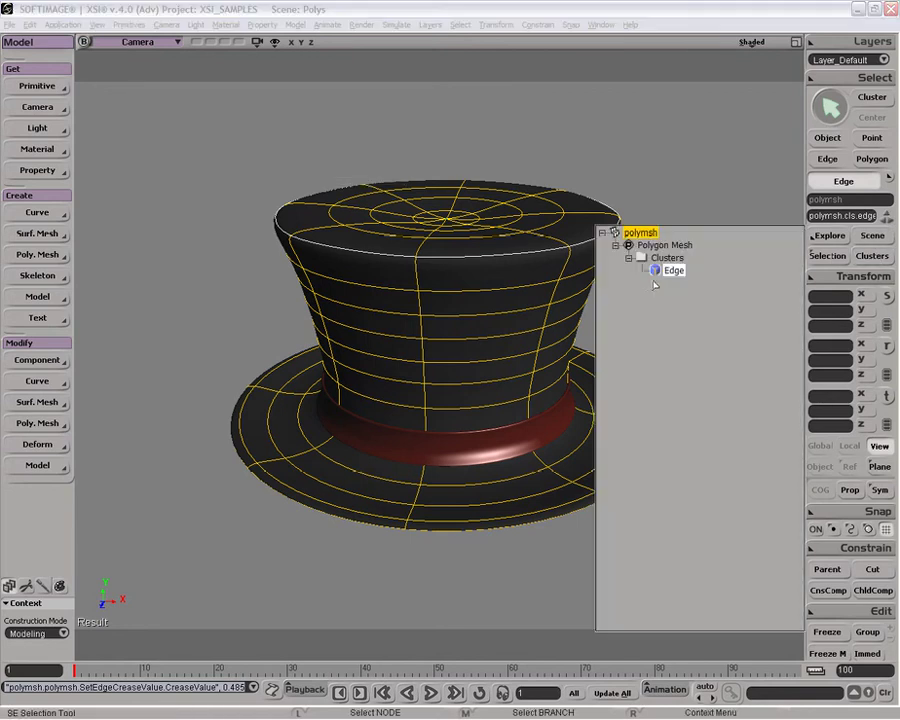
left_click(672, 273)
key("Delete")
left_click(562, 256)
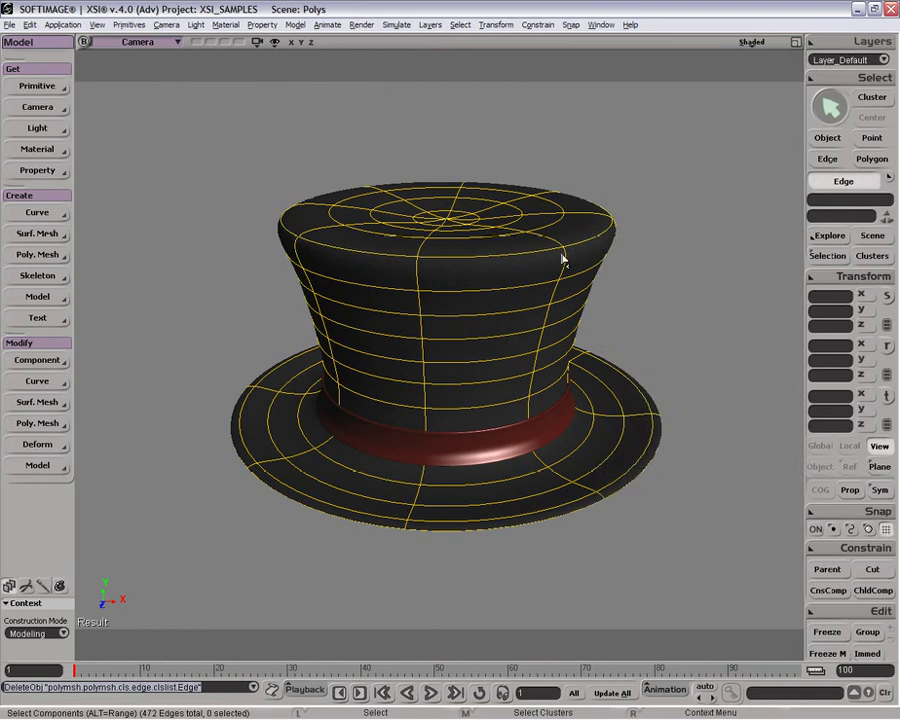
key("space")
key("space")
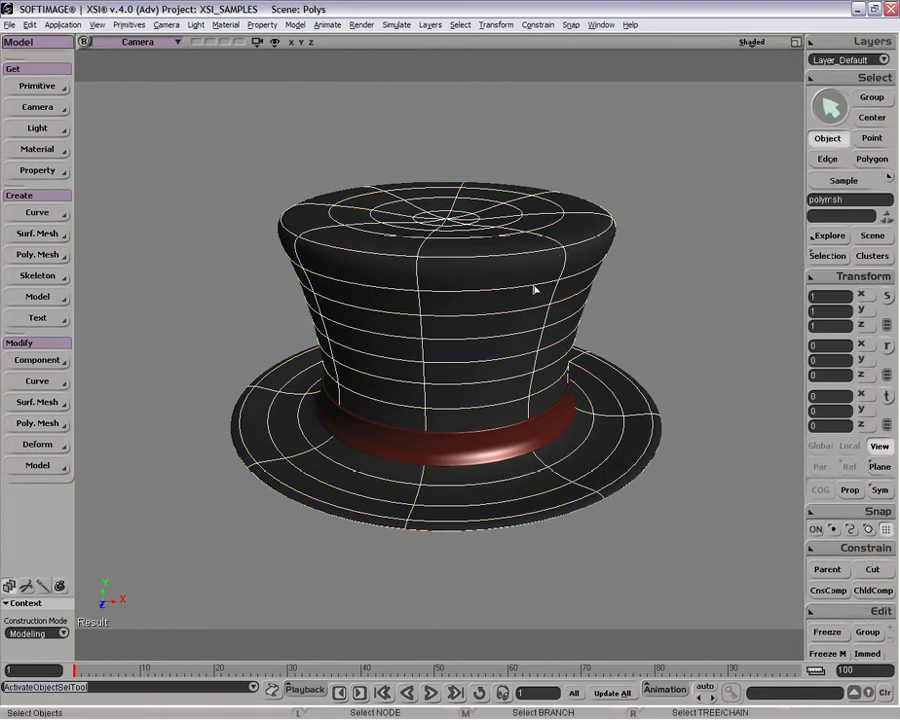
Select the innermost ring of polygons on top of the crown and create a cluster with a center from it
key("o")
right_click_drag(464, 209, 457, 242)
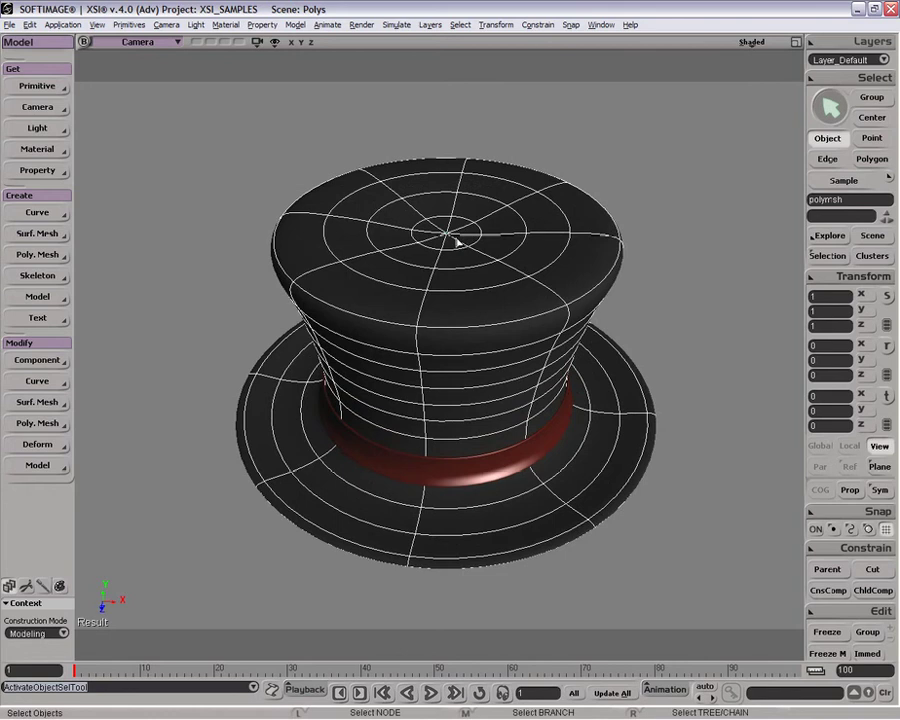
key("u")
left_click(446, 245)
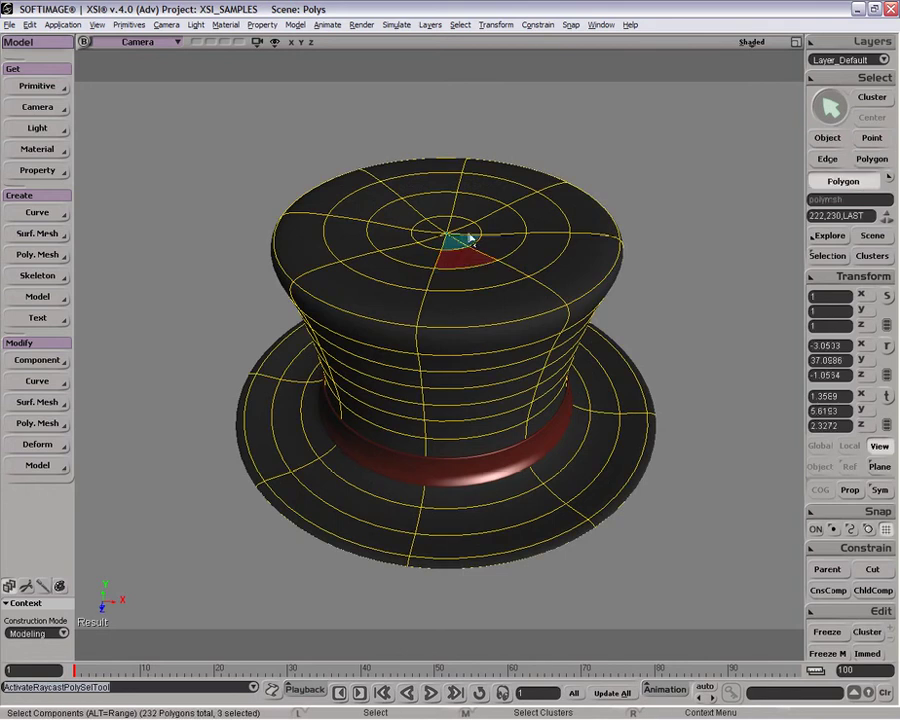
left_click_drag(433, 236, 420, 234)
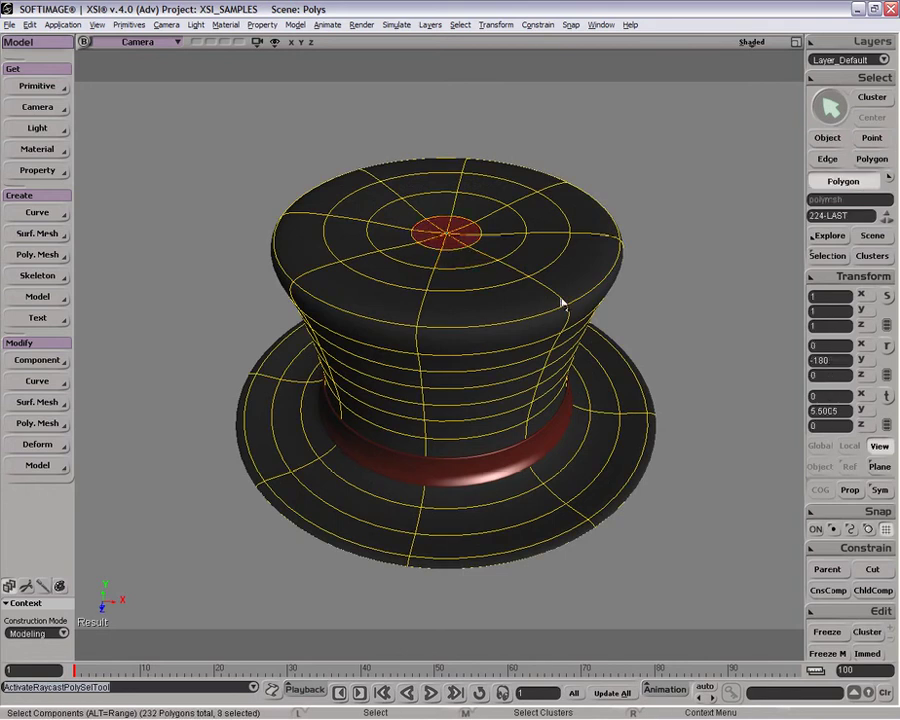
left_click(868, 613)
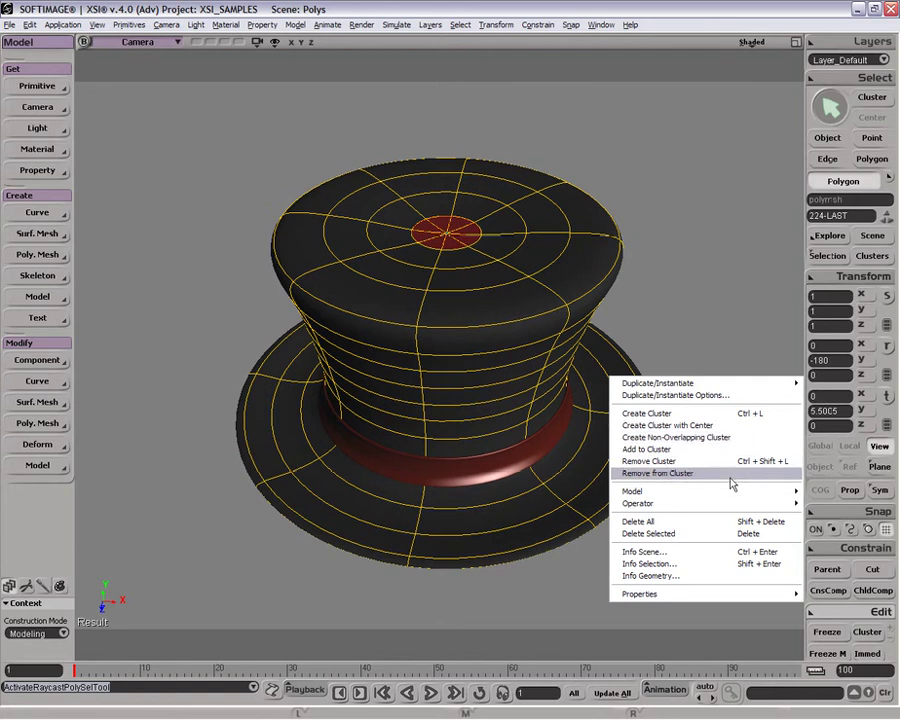
left_click(727, 426)
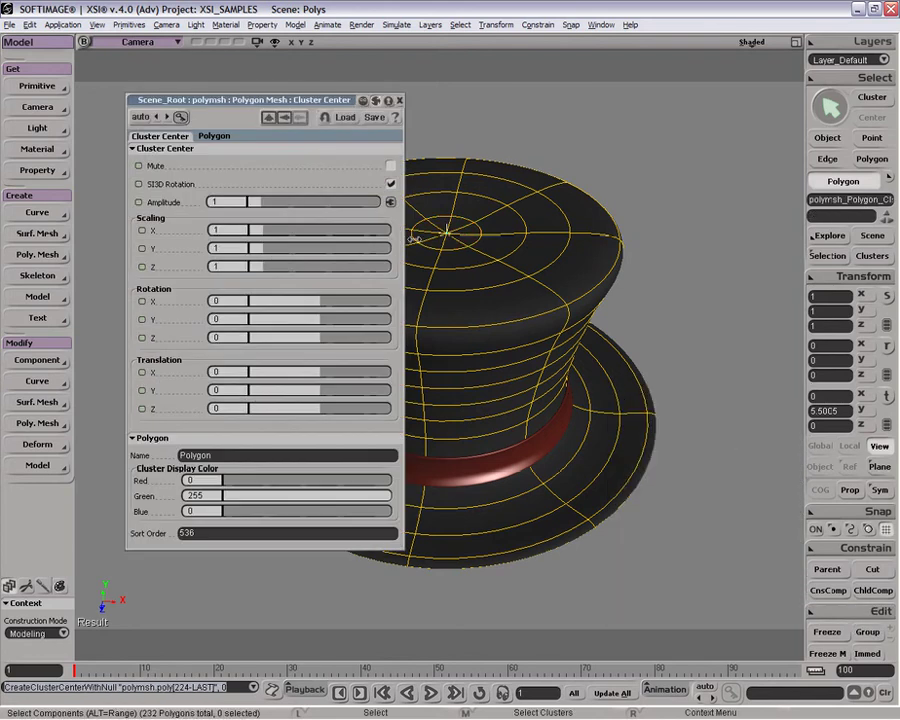
Translate the new cluster center slightly upward to raise the middle of the crown's top, and close its property window
key("v")
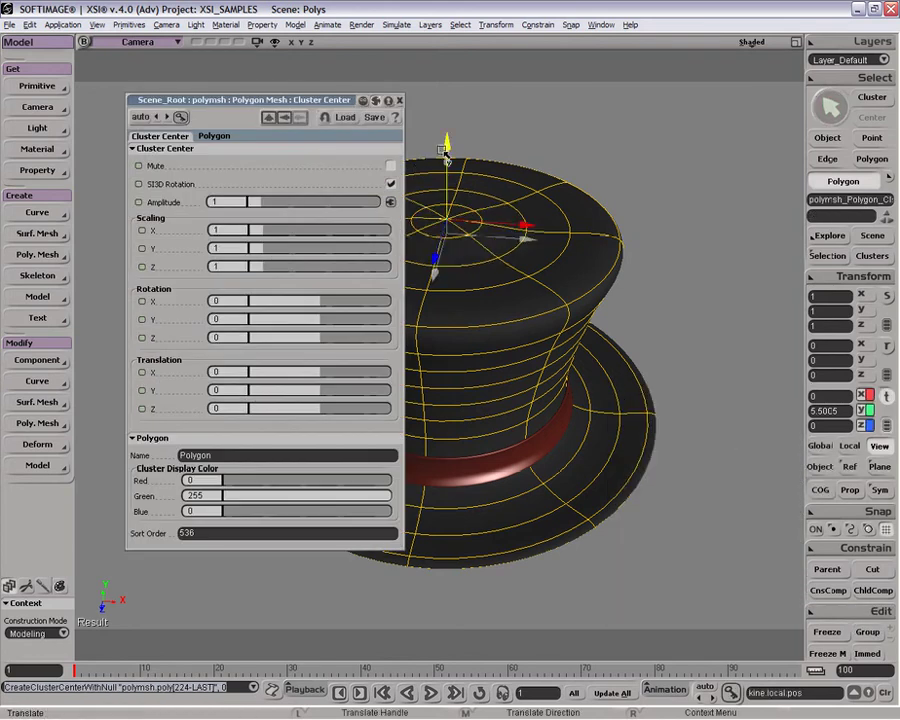
left_click_drag(441, 162, 442, 153)
key("space")
left_click(400, 101)
key("v")
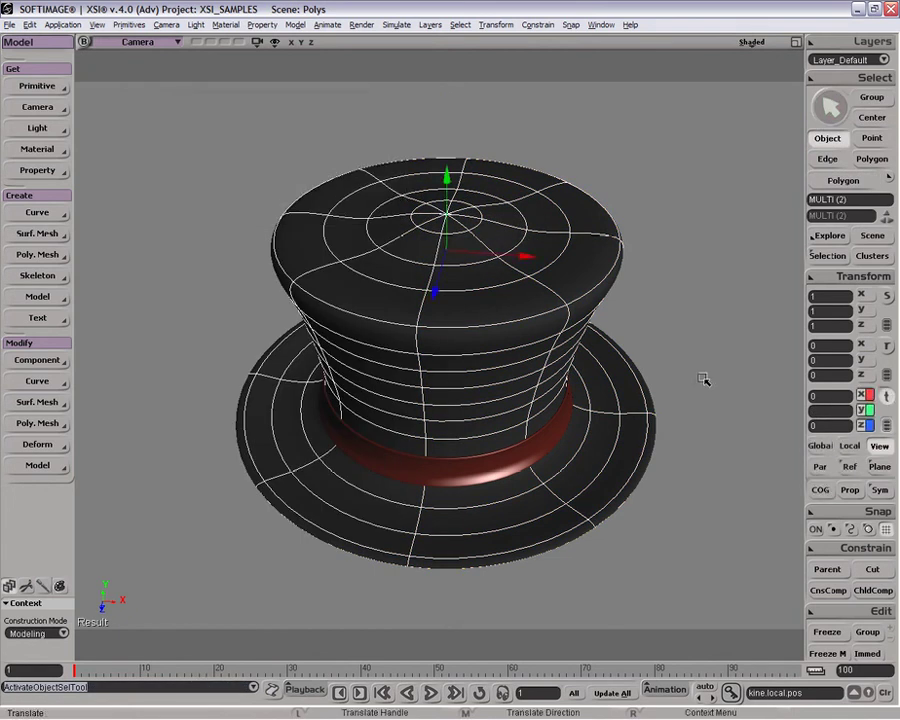
key("o")
left_click_drag(703, 379, 657, 400)
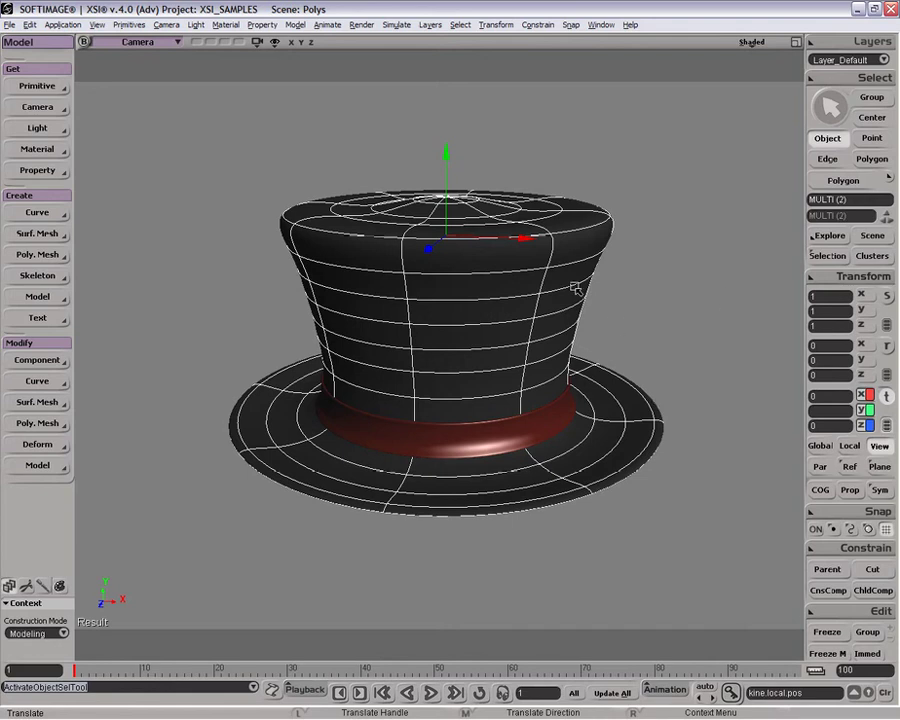
key("space")
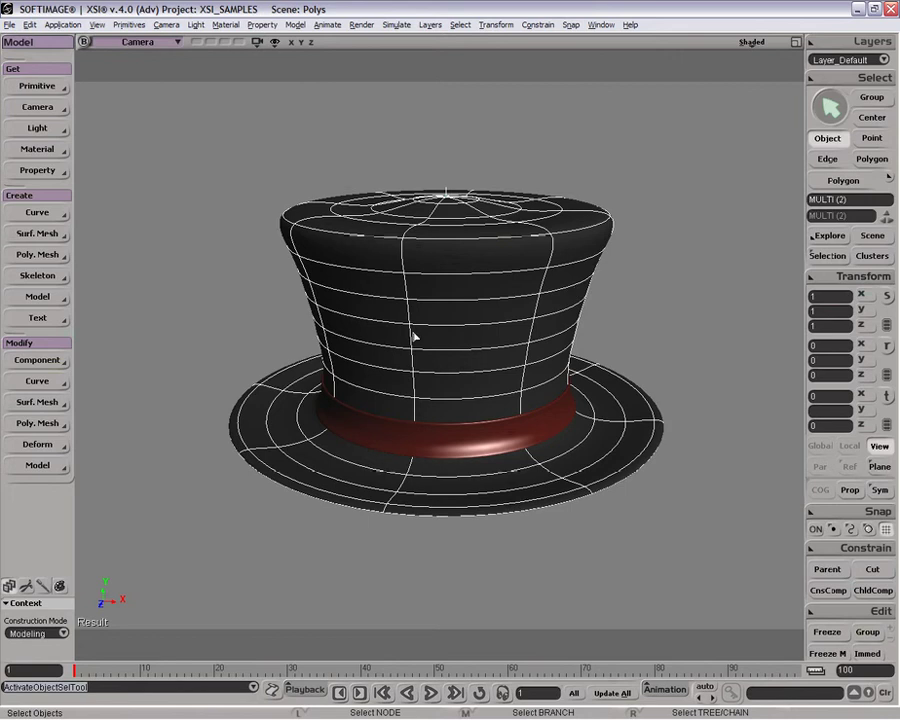
Select the three front polygons in a horizontal row halfway up the crown and create a cluster from them
key("u")
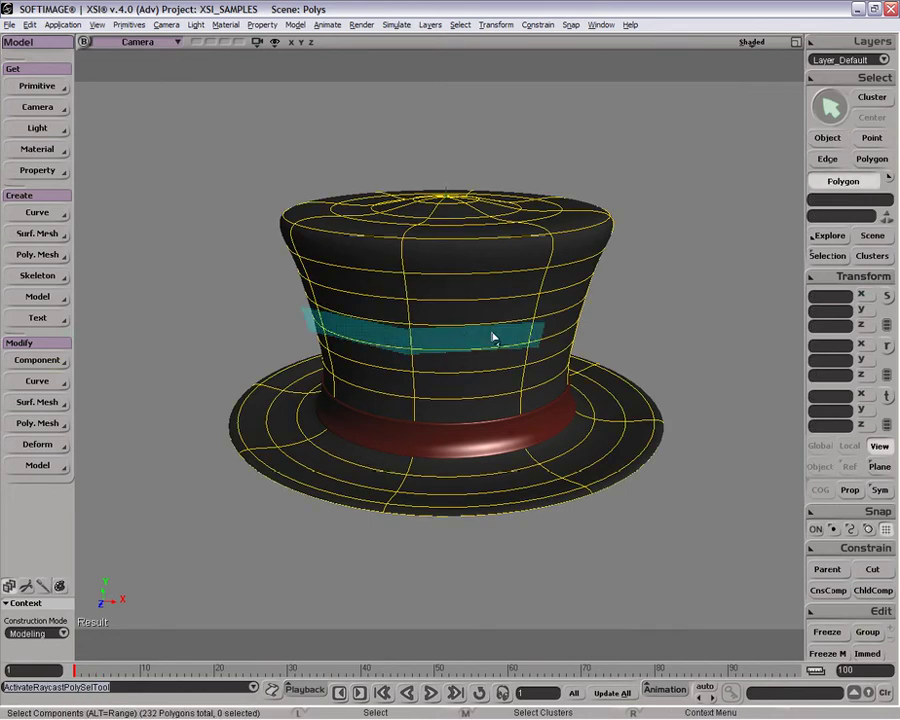
left_click(535, 332)
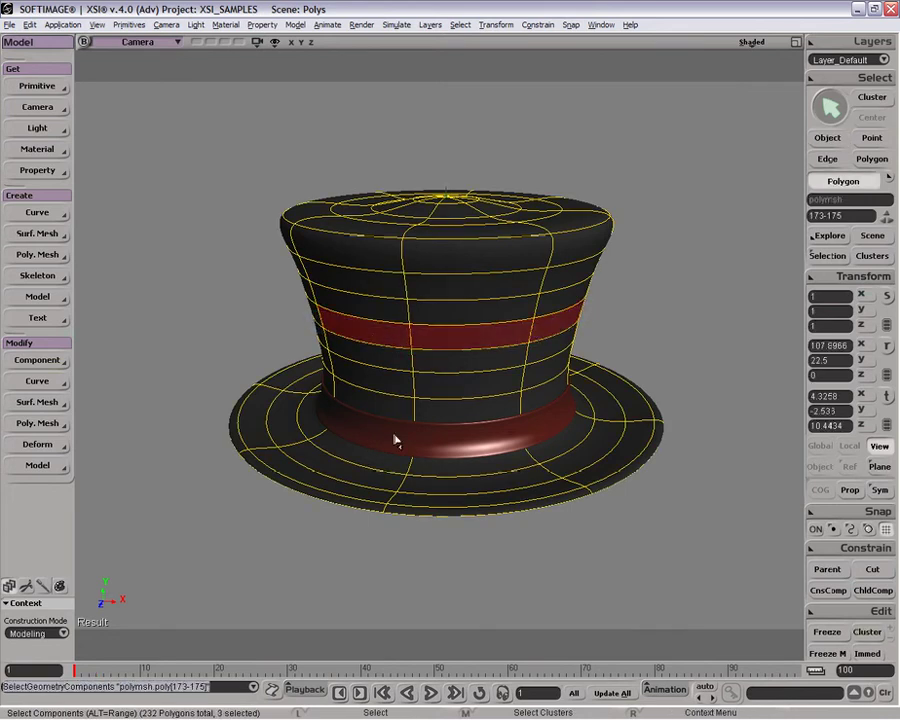
left_click(877, 635)
Create two more overlapping polygon clusters, one from the crown's central front column and one from a wider front block
mouse_move(476, 267)
left_mouse_down()
mouse_move(472, 438)
mouse_move(470, 412)
left_mouse_up()
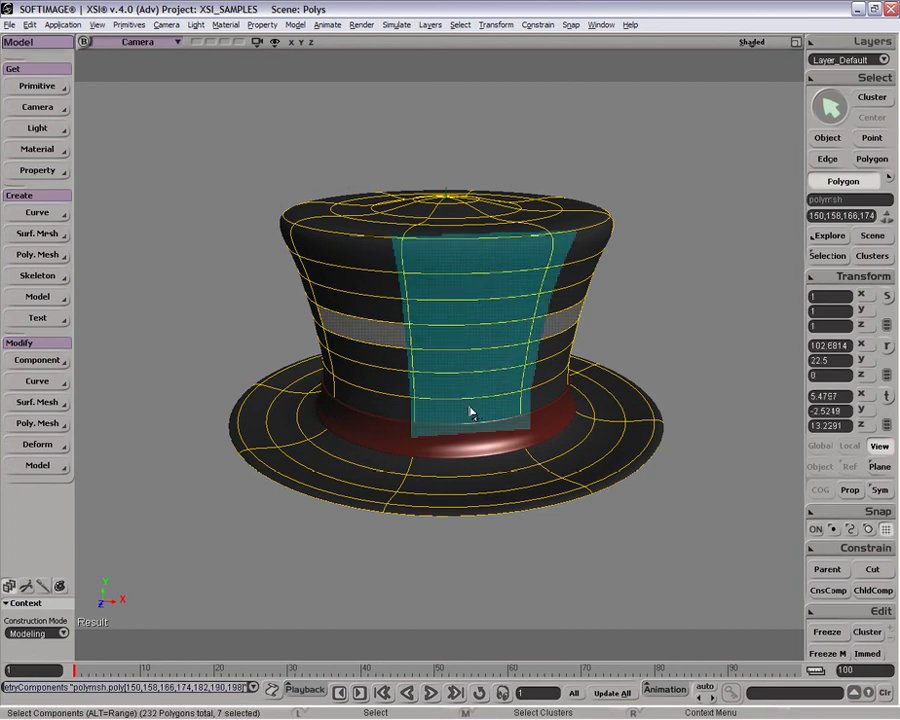
left_click(867, 632)
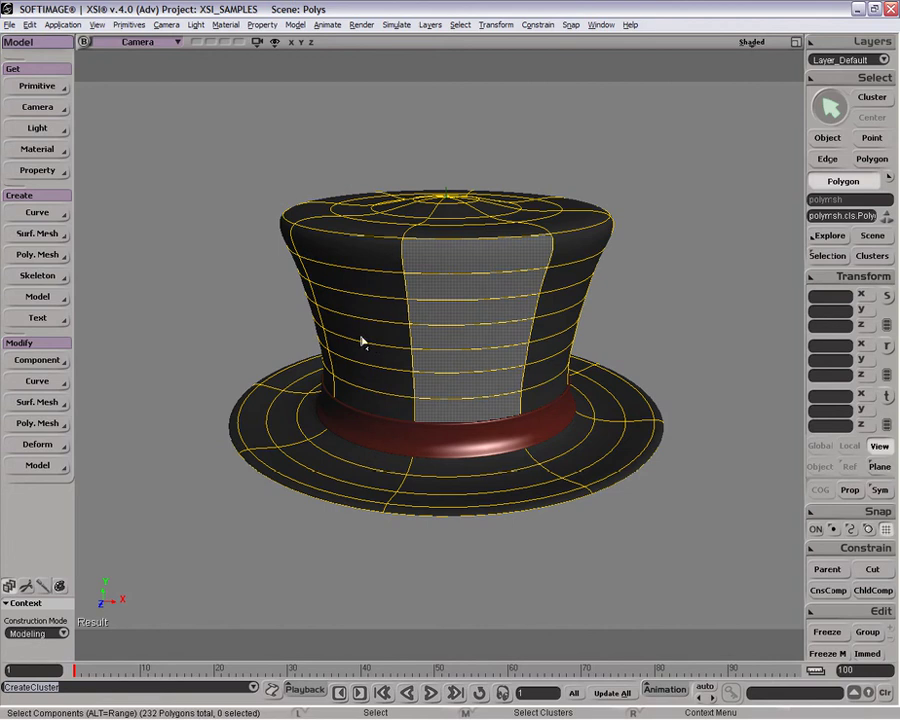
mouse_move(352, 303)
left_mouse_down()
mouse_move(440, 370)
mouse_move(380, 335)
left_mouse_up()
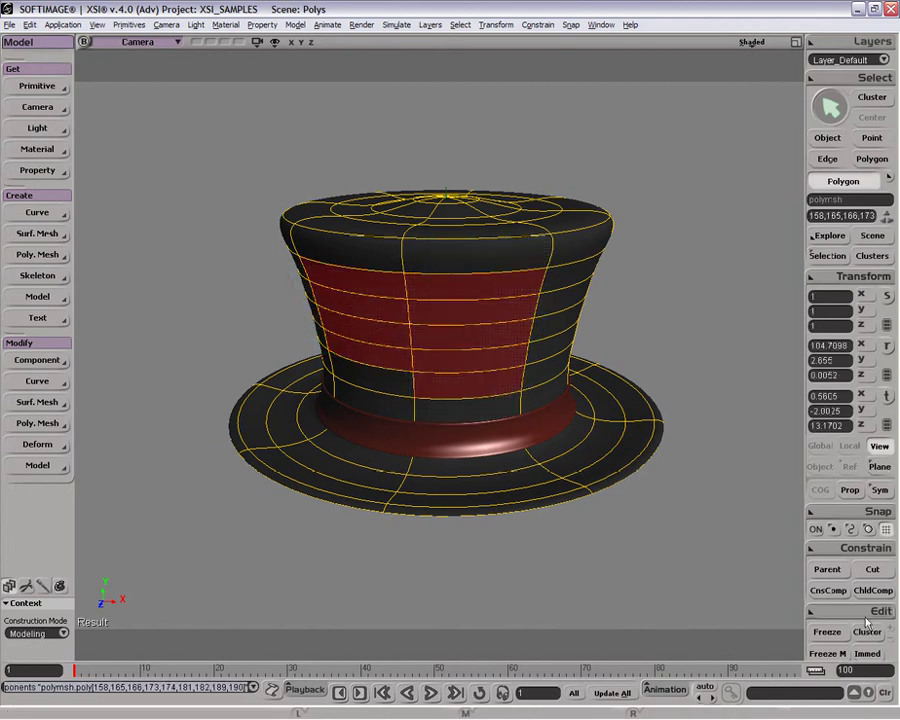
left_click(880, 637)
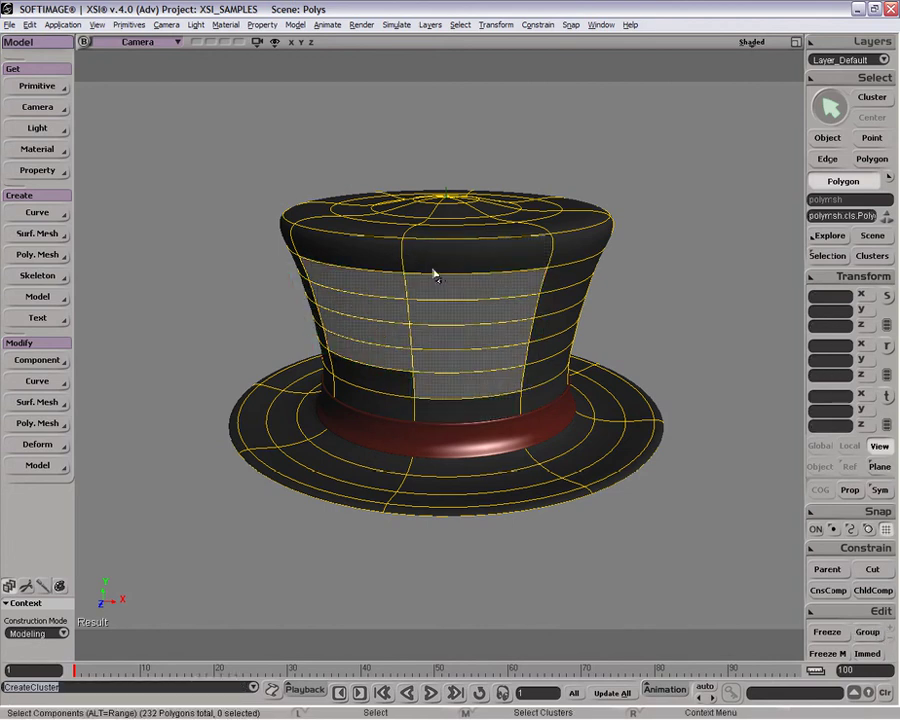
List the hat's clusters and select Polygon1, Polygon2 and Polygon3 in turn to examine how they overlap
key("space")
left_click(870, 257)
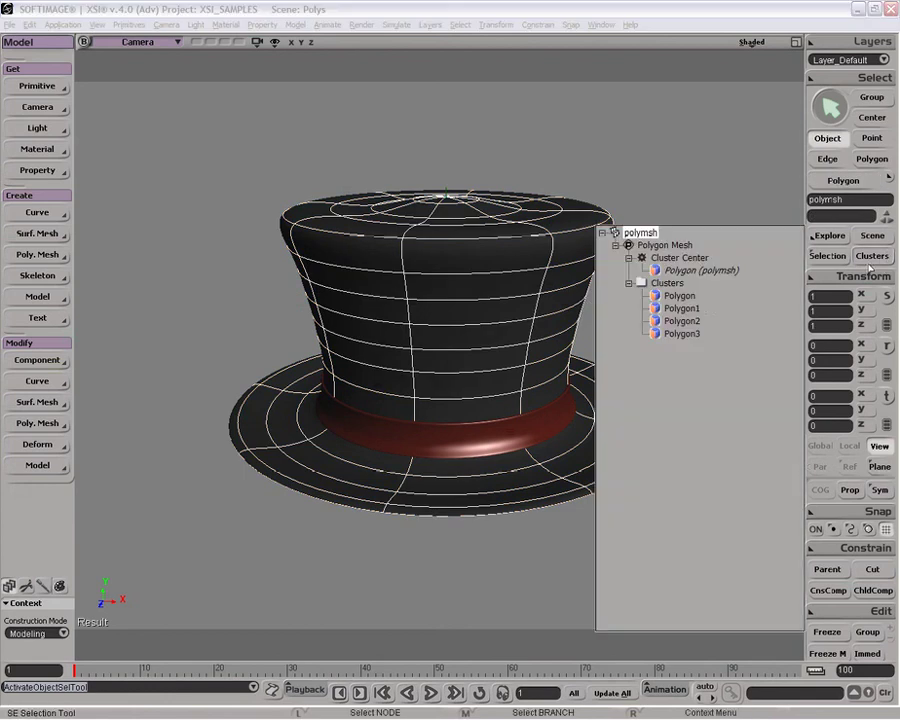
left_click(681, 308)
left_click(681, 321)
left_click(681, 333)
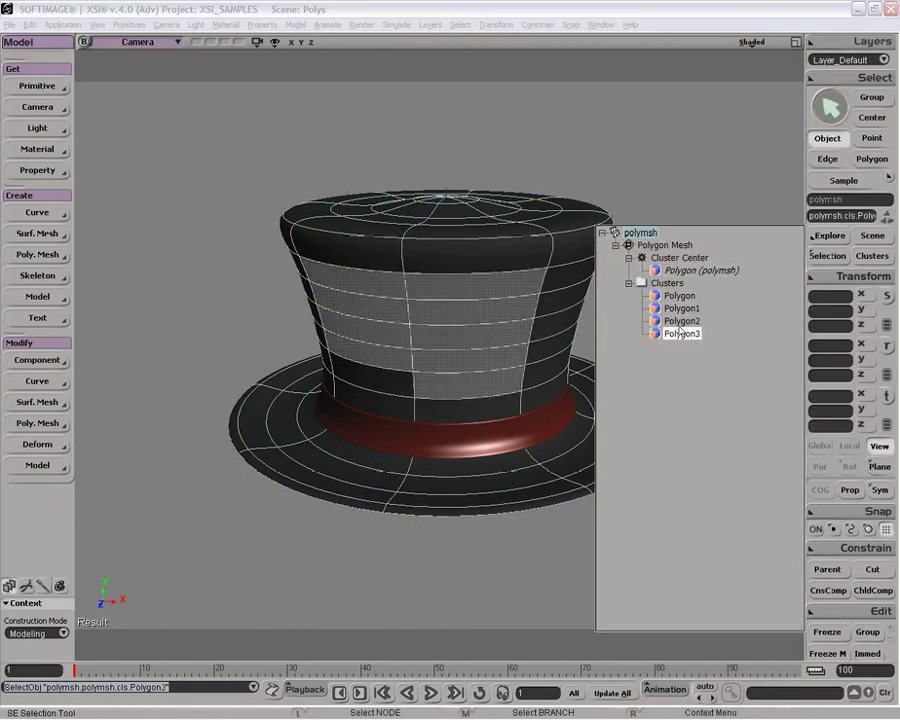
left_click(682, 320)
left_click(681, 333)
left_click(681, 308)
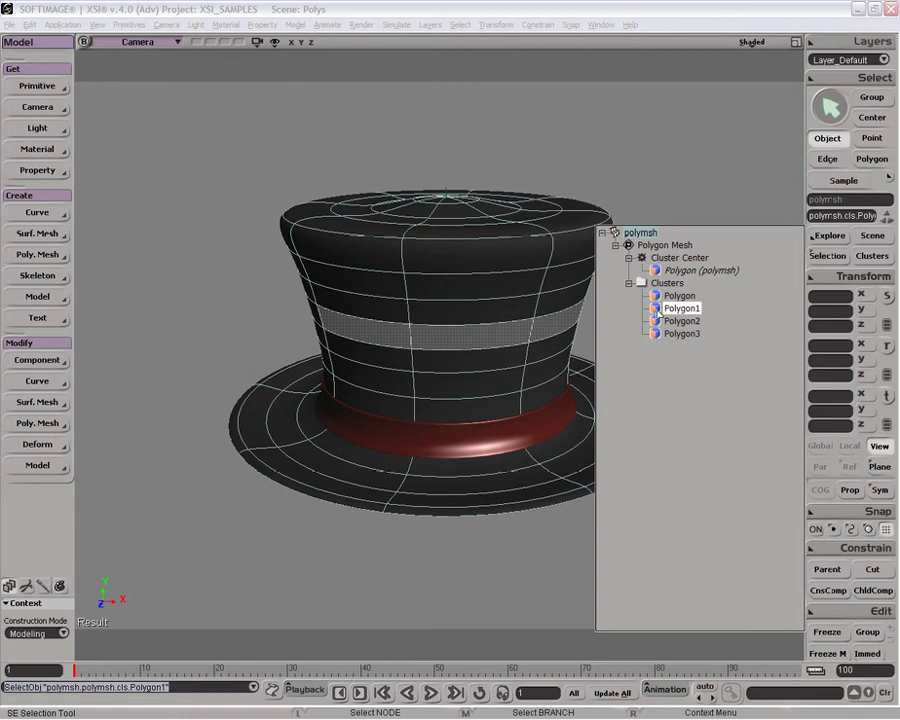
Select the polygons down the crown's central front column and apply a Lambert material to them
key("u")
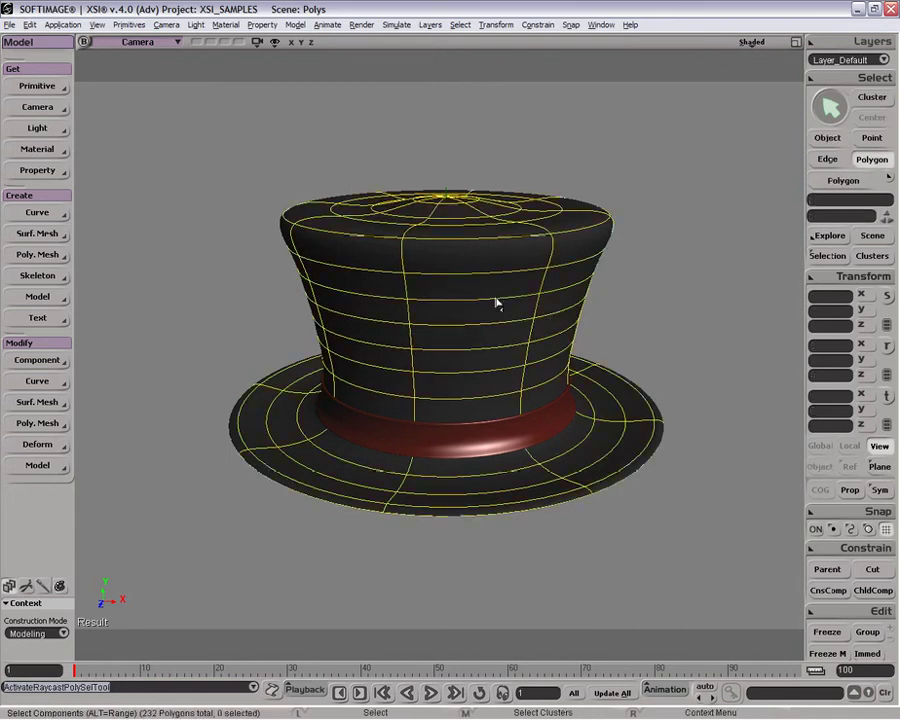
left_click_drag(496, 303, 492, 380)
left_click(62, 150)
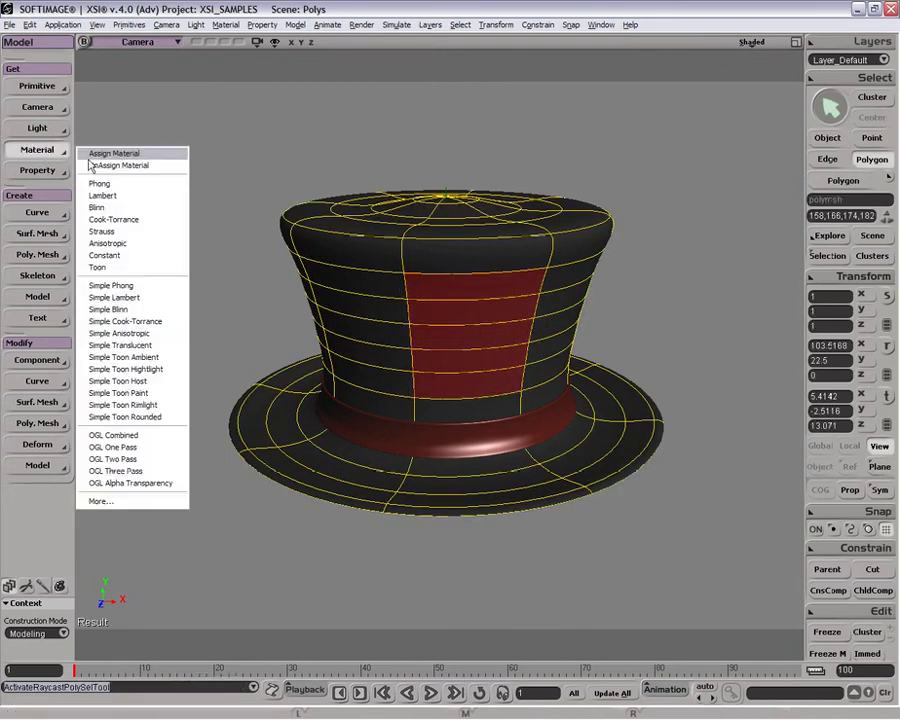
left_click(120, 200)
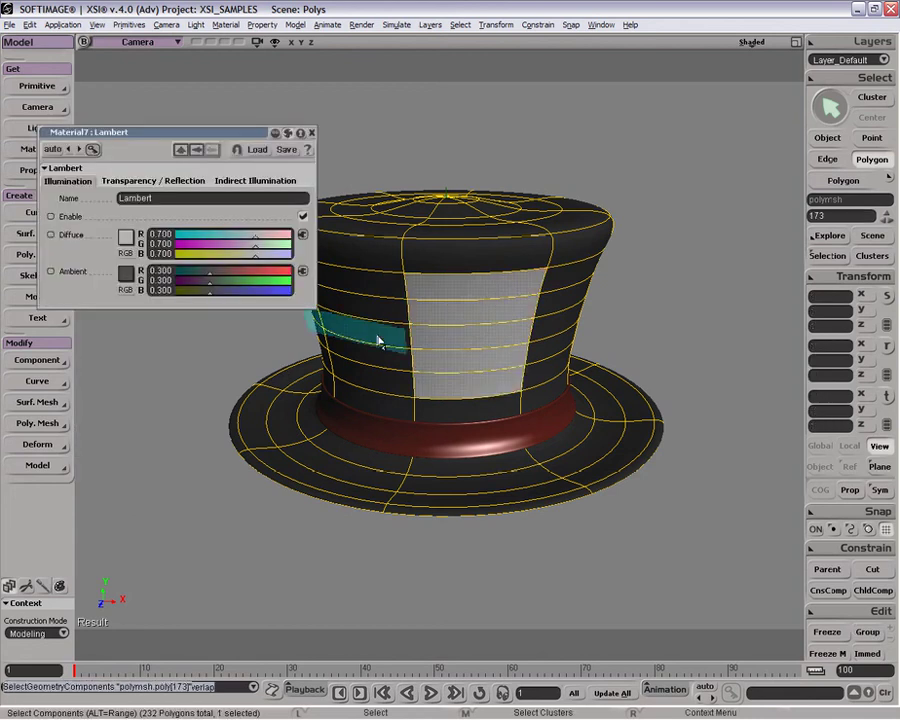
Apply a Strauss material to a horizontal row of front polygons crossing the Lambert area, removing the overlap from the selected cluster
left_click(357, 343)
mouse_move(357, 343)
left_mouse_down()
mouse_move(474, 364)
mouse_move(566, 356)
left_mouse_up()
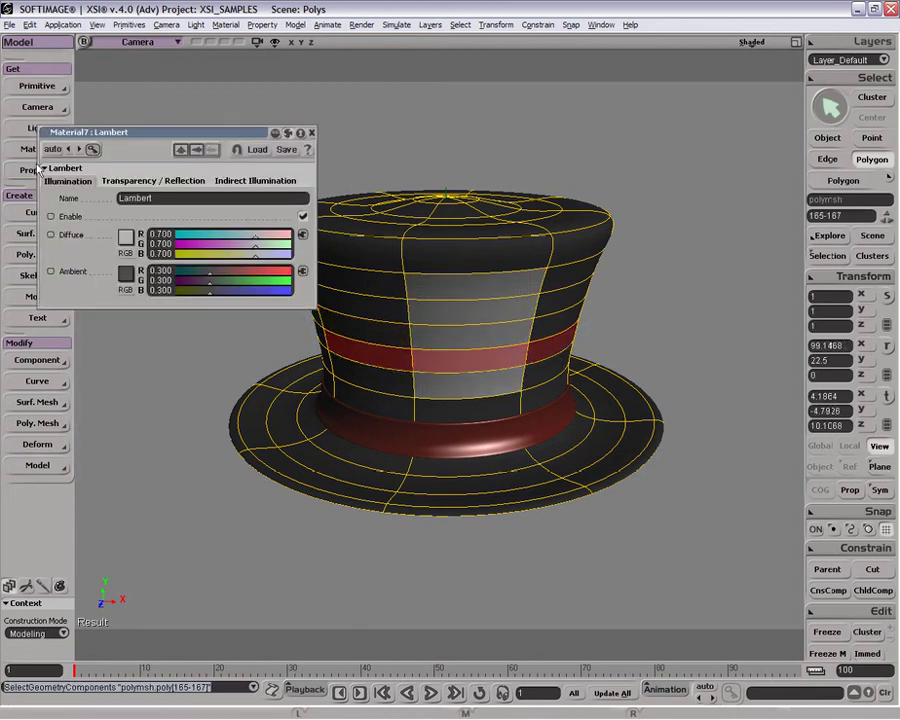
left_click(310, 133)
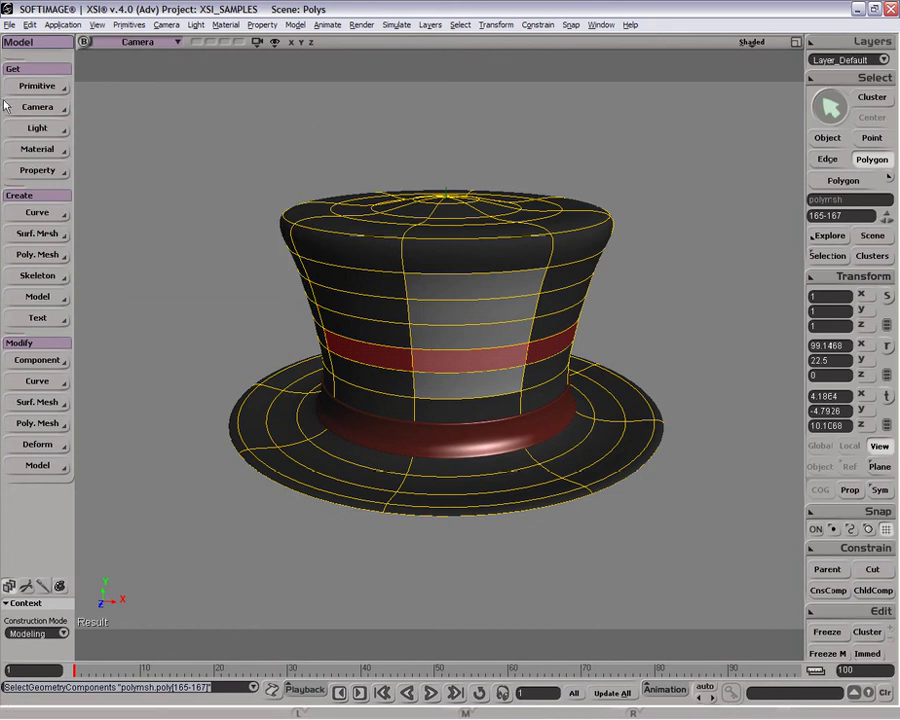
left_click(24, 150)
left_click(141, 234)
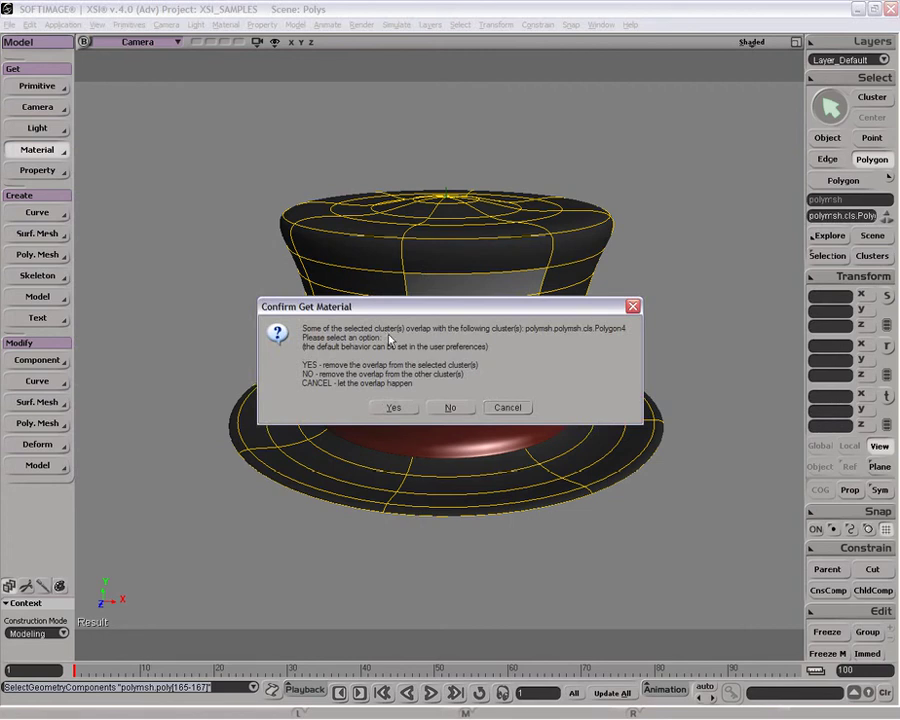
left_click(402, 410)
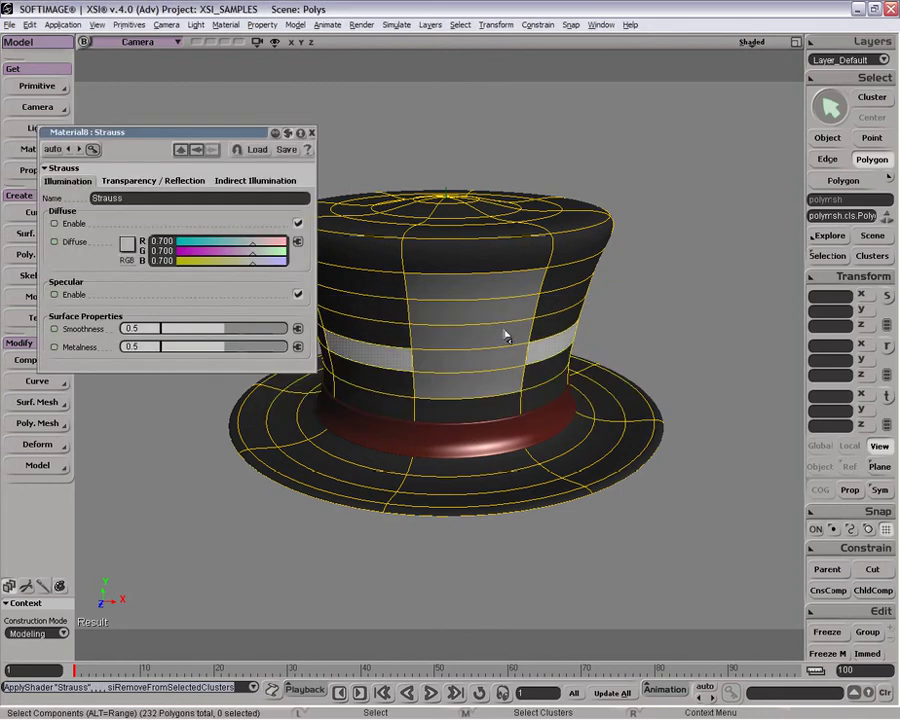
Deselect everything to examine the two materials on the crown, and close the Strauss property window
key("space")
left_click(696, 361)
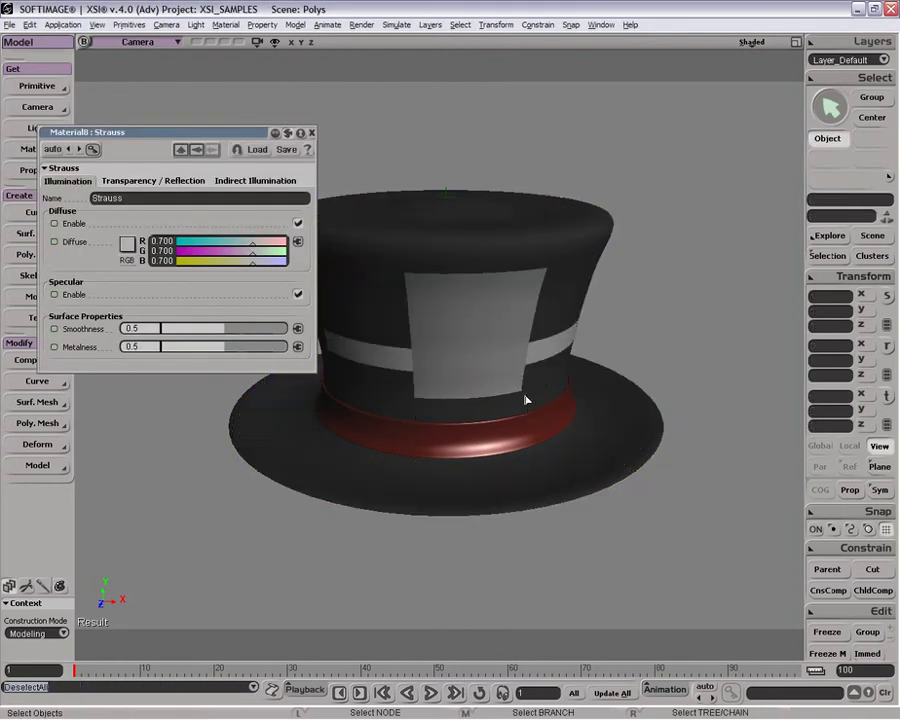
key("o")
left_click_drag(617, 414, 600, 390)
key("space")
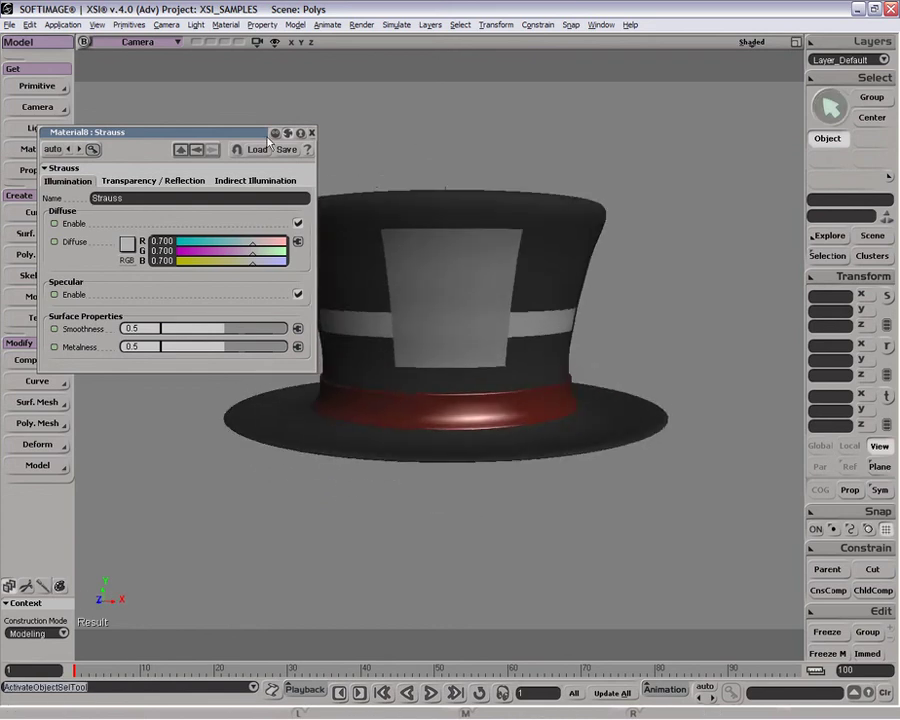
left_click(311, 133)
Reselect the hat mesh and list its clusters
left_click(827, 256)
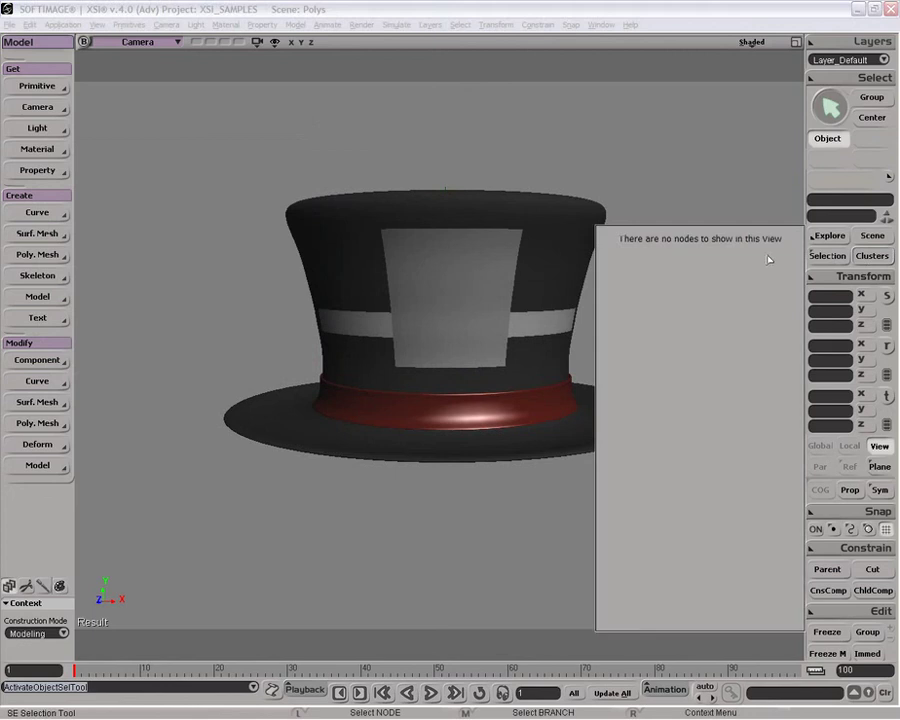
left_click(730, 215)
key("space")
left_click(580, 240)
left_click(874, 257)
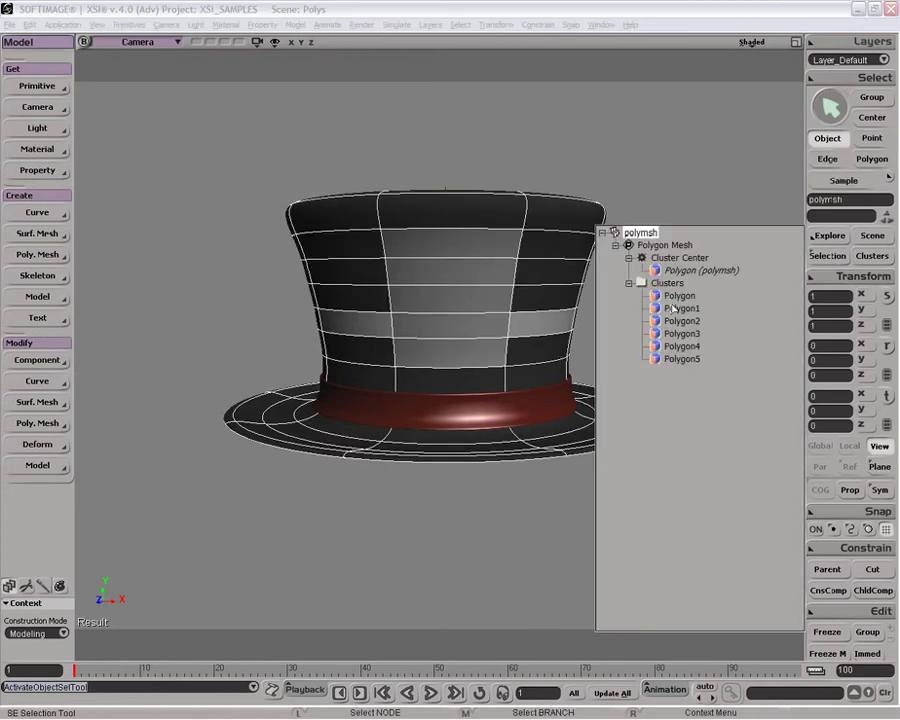
Delete all the hat's polygon clusters, Polygon through Polygon5, and reselect the hat
left_click(670, 300)
left_click(676, 309)
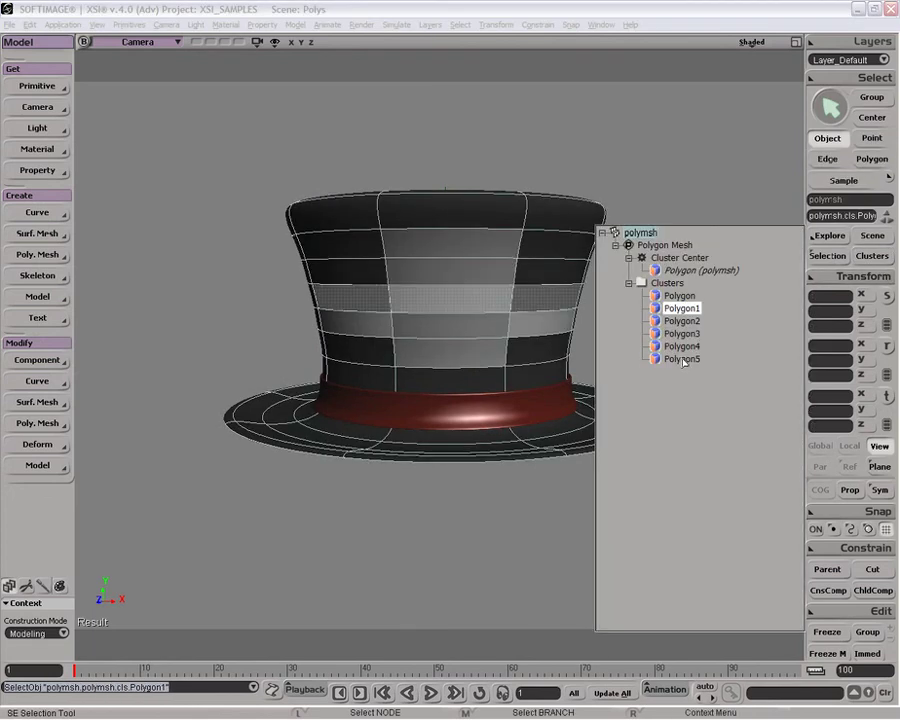
key("Delete")
left_click(679, 334)
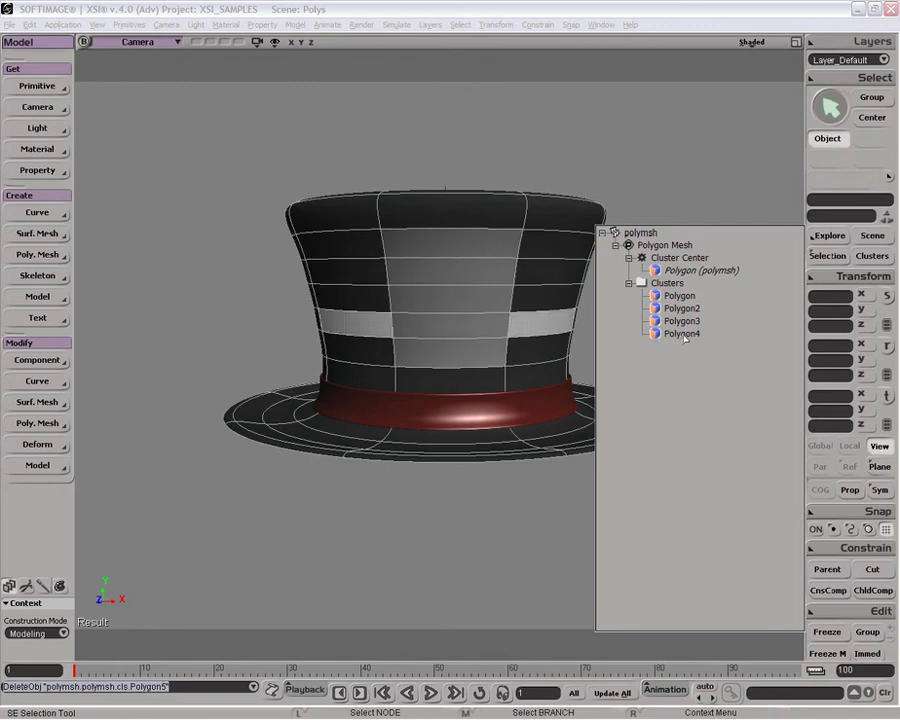
key("Delete")
left_click(678, 333)
key("Delete")
left_click(678, 321)
key("Delete")
left_click(684, 311)
key("Delete")
left_click(679, 296)
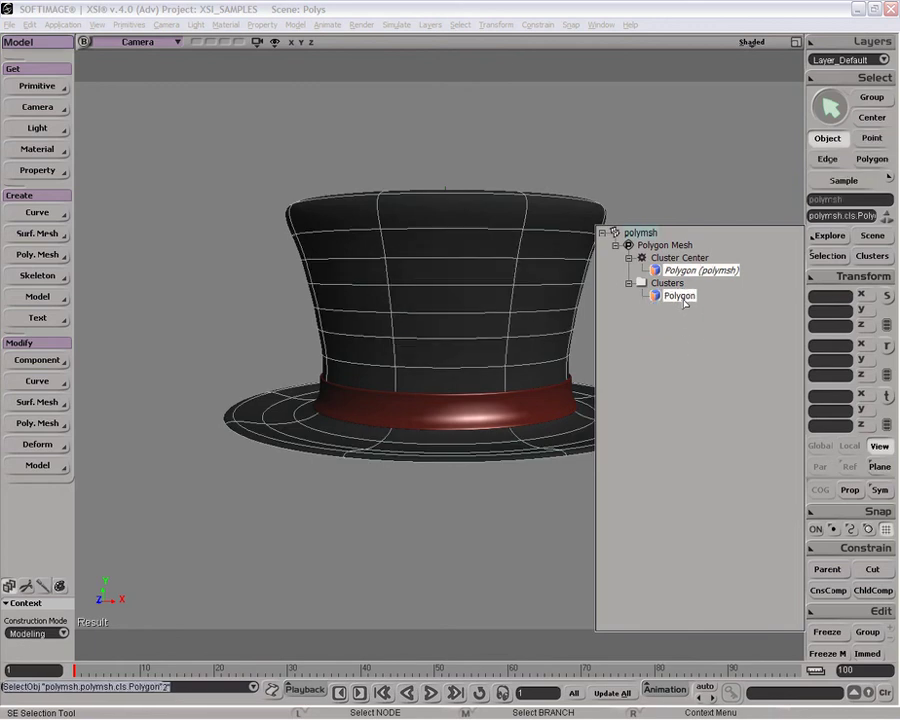
key("Delete")
left_click(500, 286)
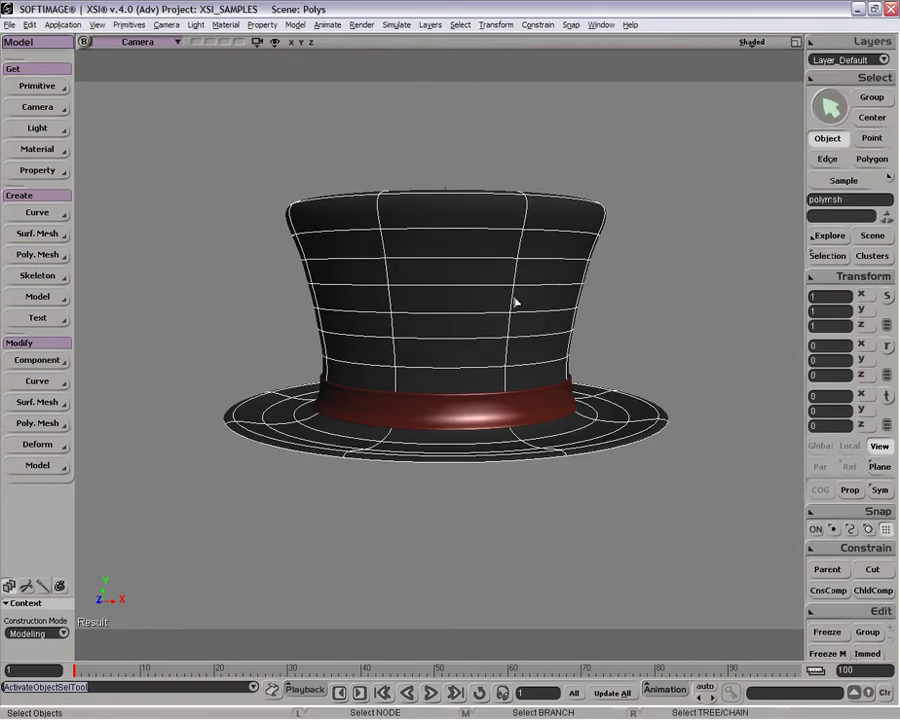